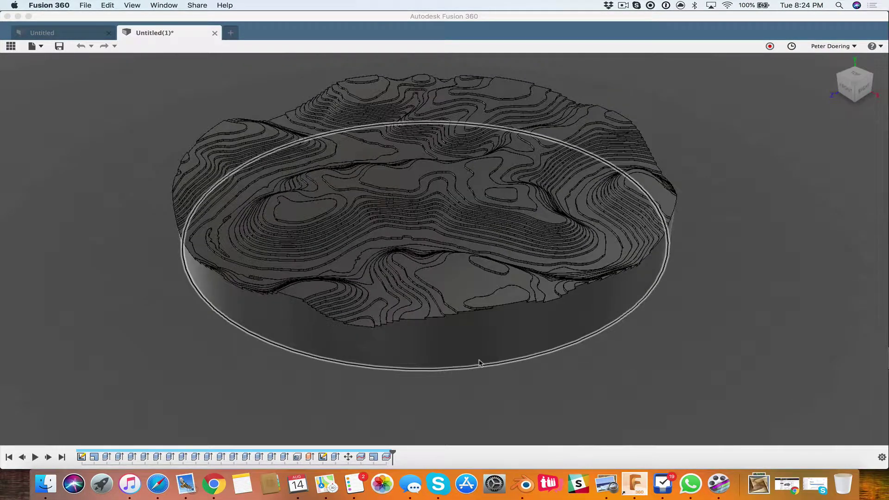
Step: Orbit and zoom around the terrain, selecting the winding river face to inspect it
{"action": "middle_click_drag", "start_coordinate": [402, 398], "coordinate": [425, 390], "text": "shift"}
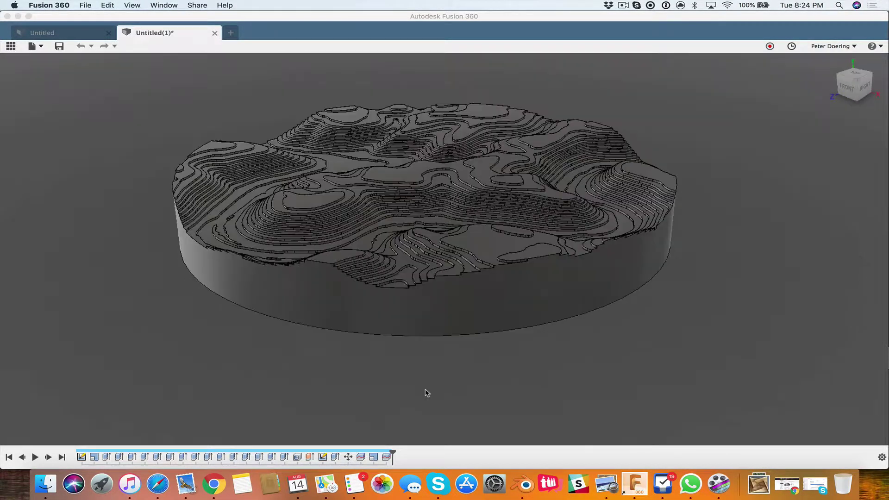
{"action": "scroll", "coordinate": [431, 306], "scroll_direction": "up", "scroll_amount": 6}
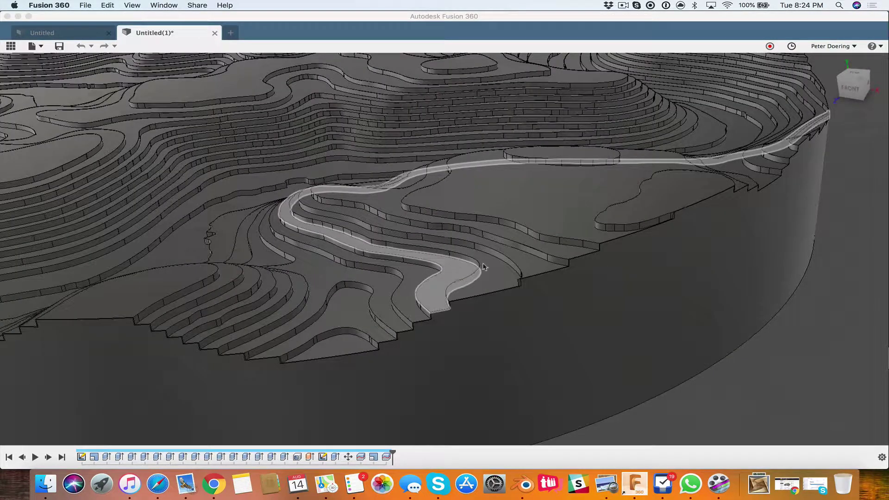
{"action": "left_click", "coordinate": [534, 268]}
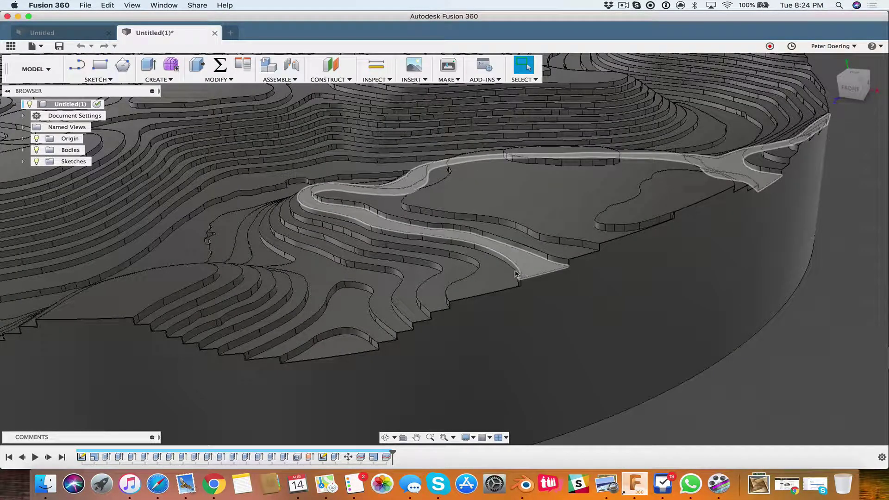
{"action": "left_click", "coordinate": [516, 274]}
{"action": "scroll", "coordinate": [518, 275], "scroll_direction": "up", "scroll_amount": 8}
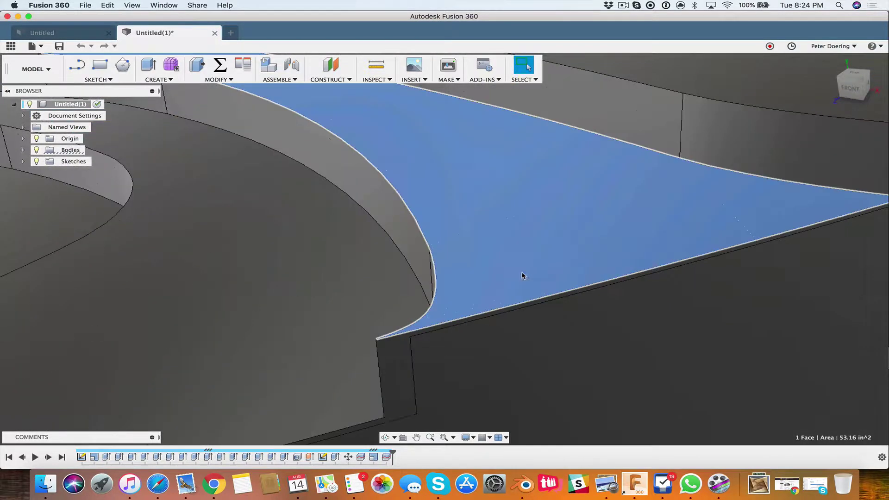
{"action": "middle_click_drag", "start_coordinate": [522, 273], "coordinate": [527, 274], "text": "shift"}
{"action": "scroll", "coordinate": [437, 255], "scroll_direction": "down", "scroll_amount": 5}
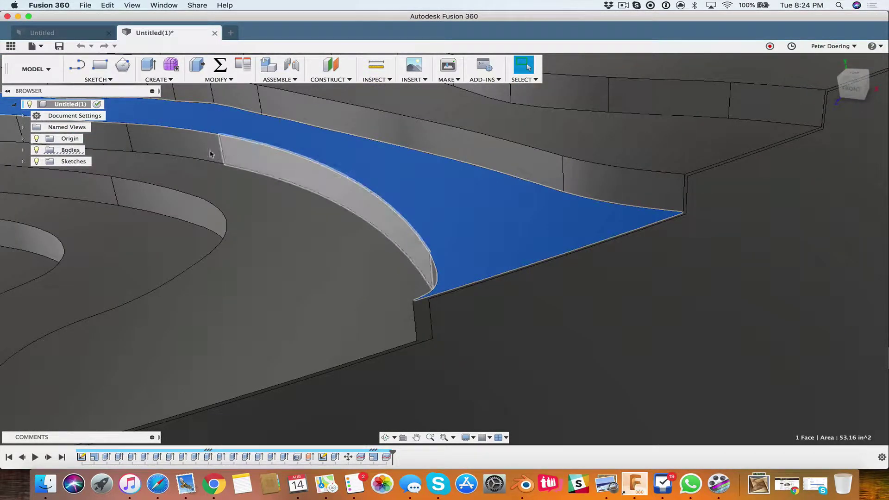
{"action": "scroll", "coordinate": [373, 173], "scroll_direction": "down", "scroll_amount": 6}
{"action": "middle_click_drag", "start_coordinate": [407, 185], "coordinate": [416, 206]}
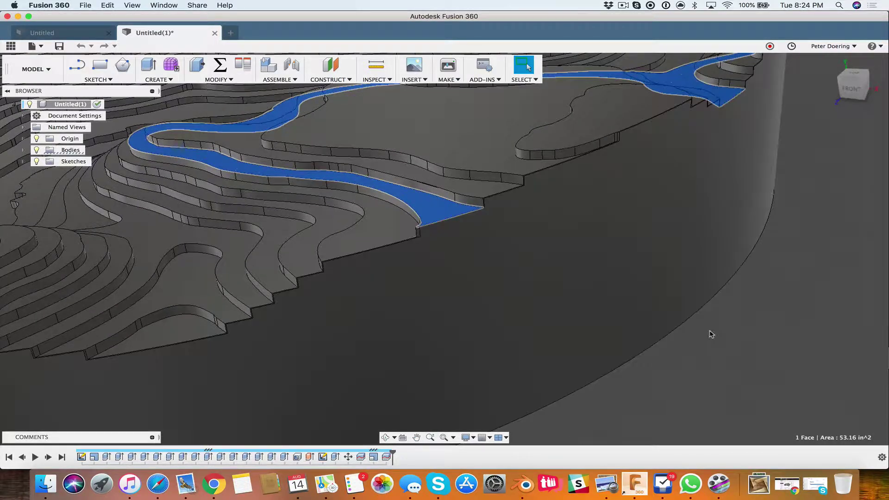
Step: Reselect the river face and orbit the whole terrain to a new angle
{"action": "left_click", "coordinate": [710, 330]}
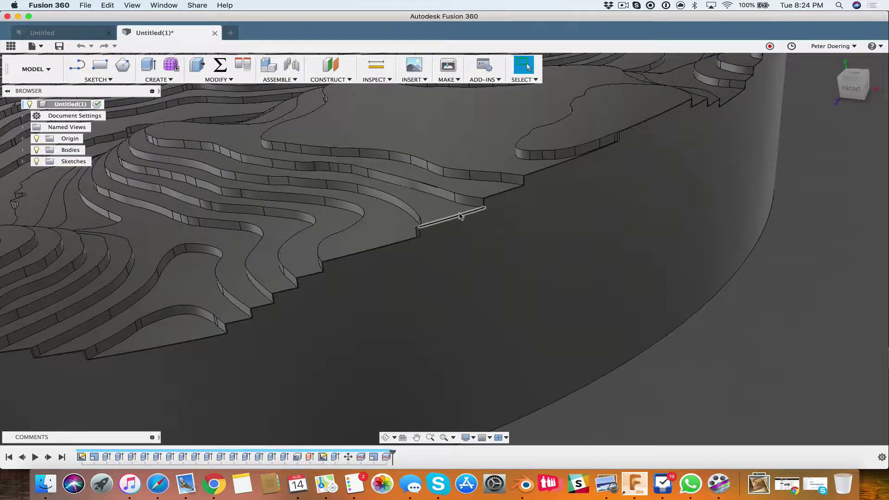
{"action": "left_click", "coordinate": [391, 182]}
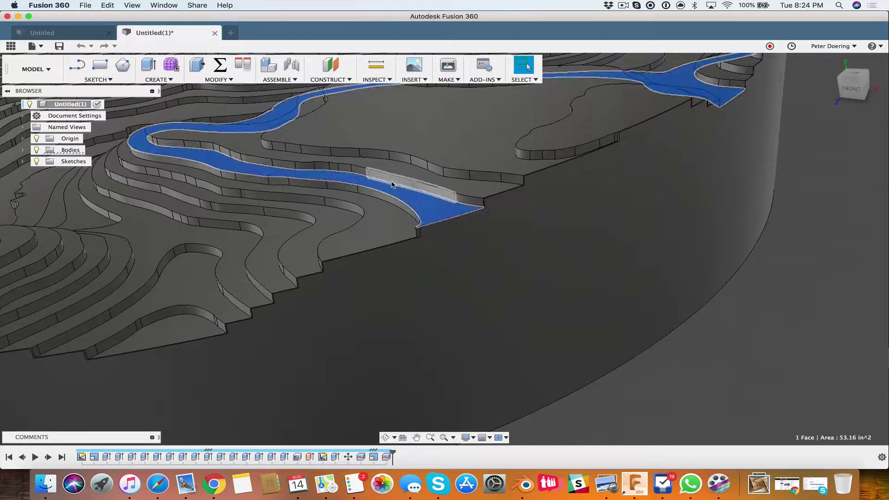
{"action": "scroll", "coordinate": [423, 232], "scroll_direction": "down", "scroll_amount": 5}
{"action": "middle_click_drag", "start_coordinate": [426, 252], "coordinate": [507, 191], "text": "shift"}
{"action": "scroll", "coordinate": [506, 191], "scroll_direction": "up", "scroll_amount": 10}
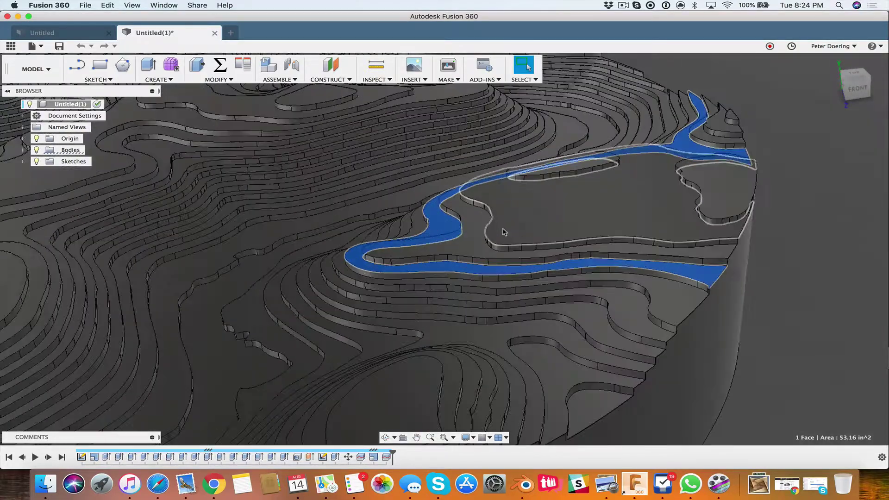
{"action": "scroll", "coordinate": [439, 265], "scroll_direction": "down", "scroll_amount": 10}
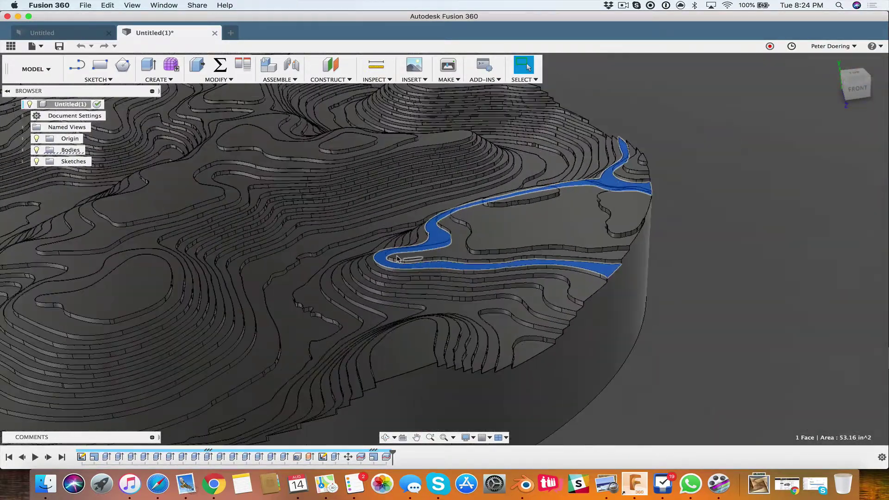
Step: Expand the Bodies folder to list Body3–Body25, then inspect terrain faces from a side view
{"action": "left_click", "coordinate": [24, 150]}
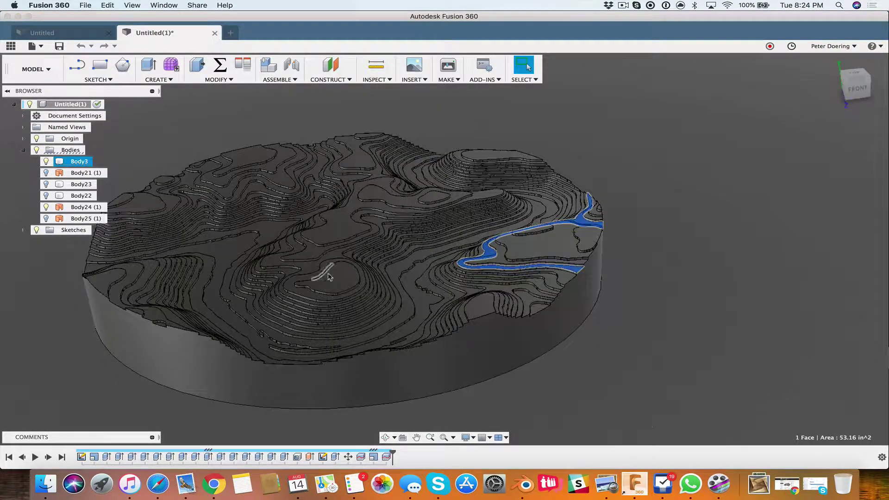
{"action": "left_click", "coordinate": [645, 423]}
{"action": "scroll", "coordinate": [505, 271], "scroll_direction": "up", "scroll_amount": 5}
{"action": "scroll", "coordinate": [504, 271], "scroll_direction": "up", "scroll_amount": 5}
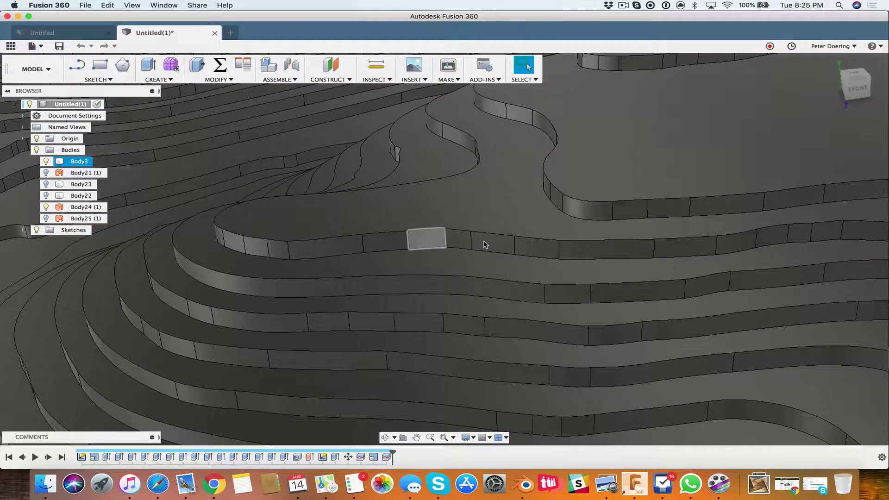
{"action": "left_click", "coordinate": [484, 245]}
{"action": "left_click", "coordinate": [545, 253], "text": "shift"}
{"action": "scroll", "coordinate": [602, 273], "scroll_direction": "down", "scroll_amount": 10}
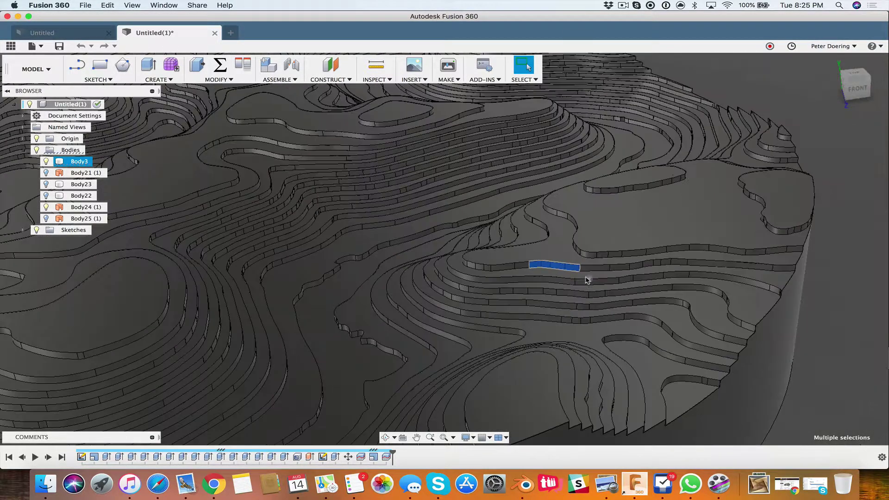
{"action": "middle_click_drag", "start_coordinate": [721, 323], "coordinate": [778, 268], "text": "shift"}
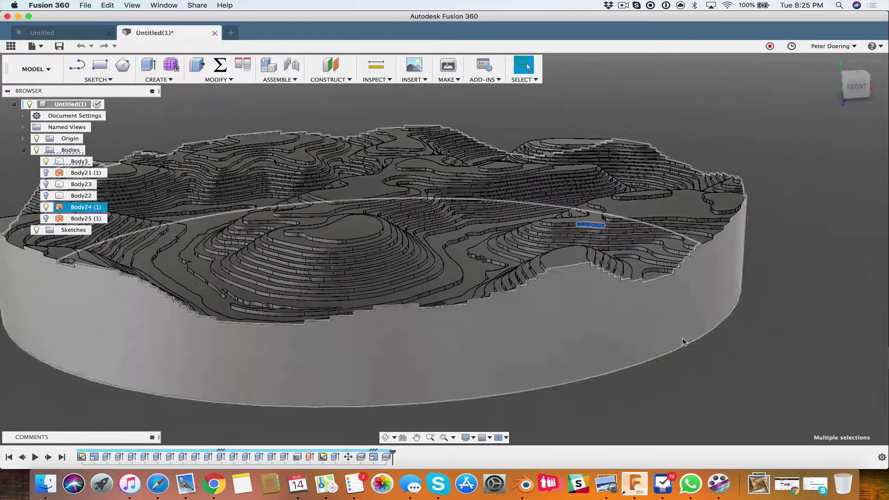
{"action": "left_click", "coordinate": [779, 268]}
{"action": "scroll", "coordinate": [774, 282], "scroll_direction": "down", "scroll_amount": 4}
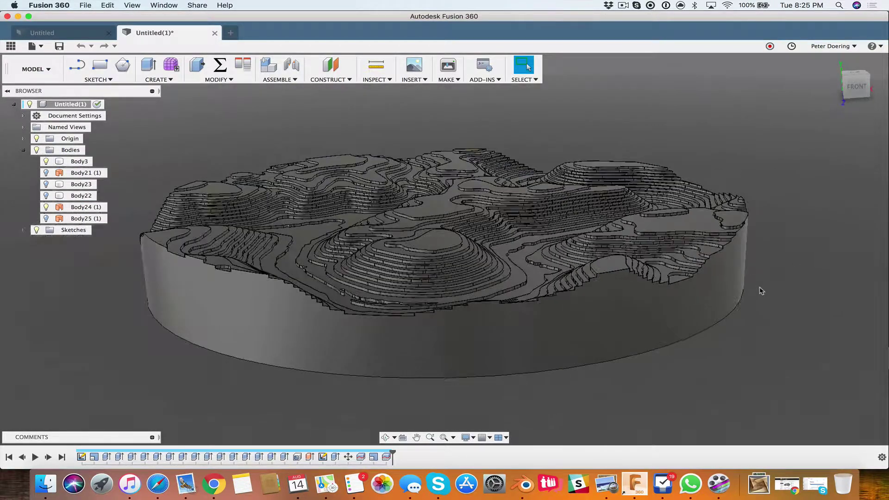
Step: Delete the last seven timeline features, from Shell1 backward, leaving only Body3
{"action": "middle_click_drag", "start_coordinate": [663, 333], "coordinate": [665, 325], "text": "shift"}
{"action": "key", "text": "Escape"}
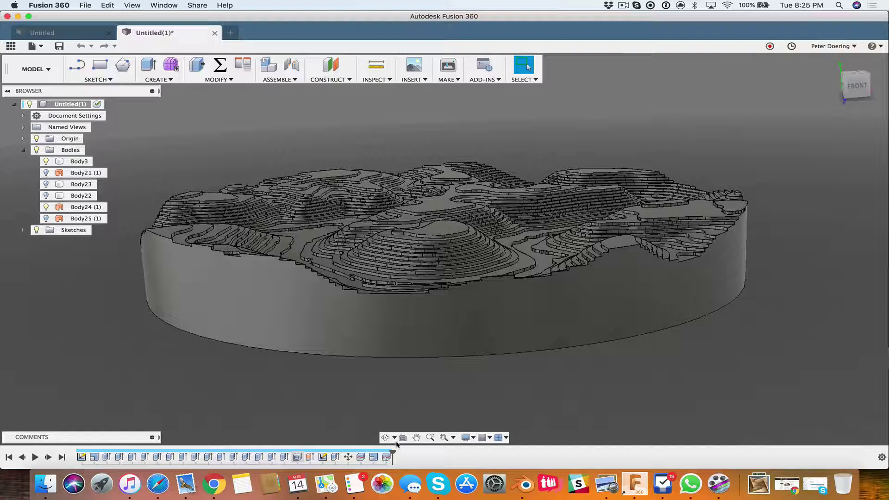
{"action": "left_click", "coordinate": [386, 458]}
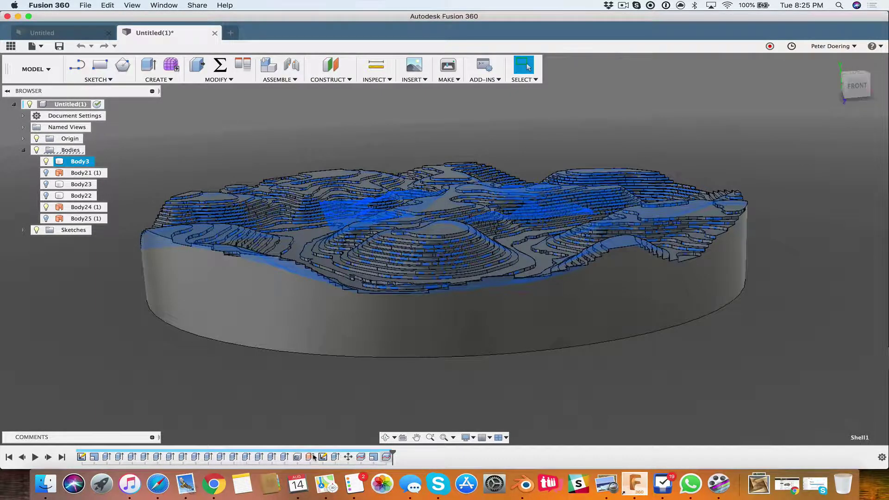
{"action": "left_click", "coordinate": [310, 458], "text": "shift"}
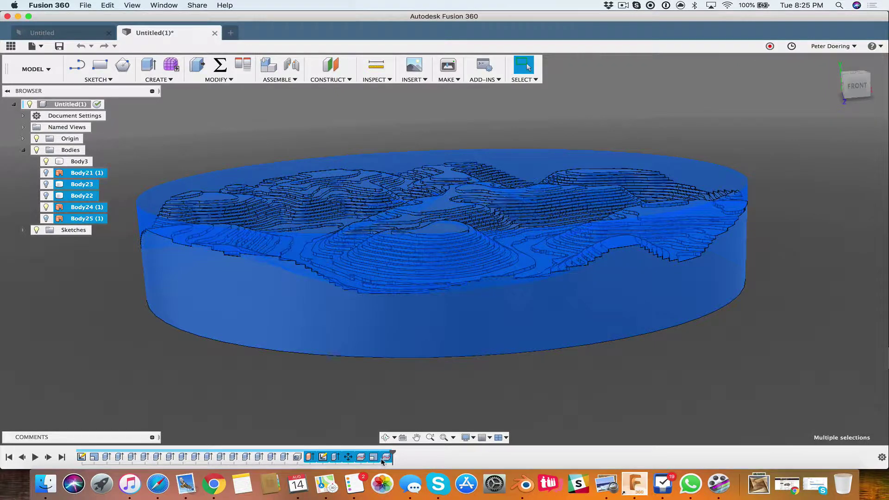
{"action": "right_click", "coordinate": [381, 458]}
{"action": "left_click", "coordinate": [456, 419]}
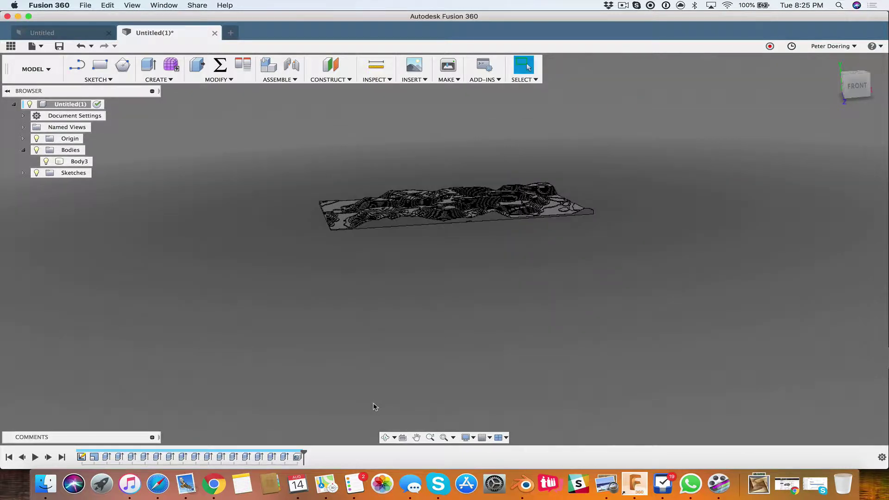
Step: Delete the Shell1 feature and roll the timeline back to after the fourth feature
{"action": "right_click", "coordinate": [298, 457]}
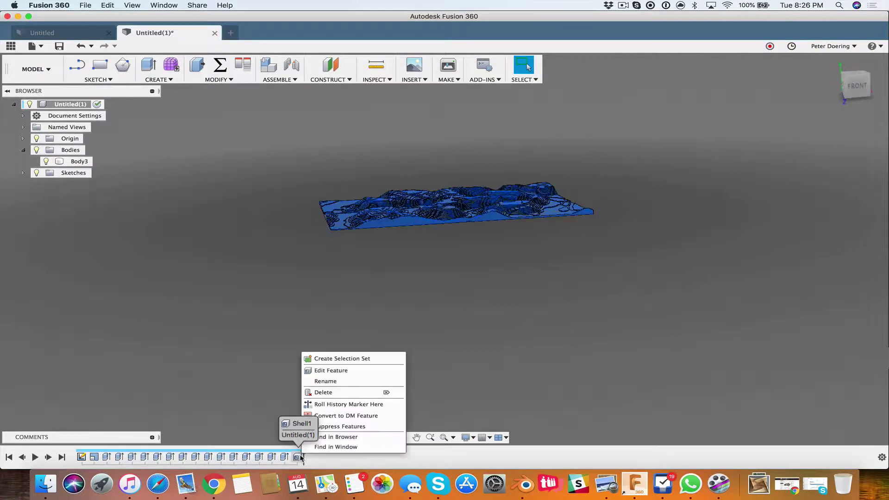
{"action": "left_click", "coordinate": [324, 393]}
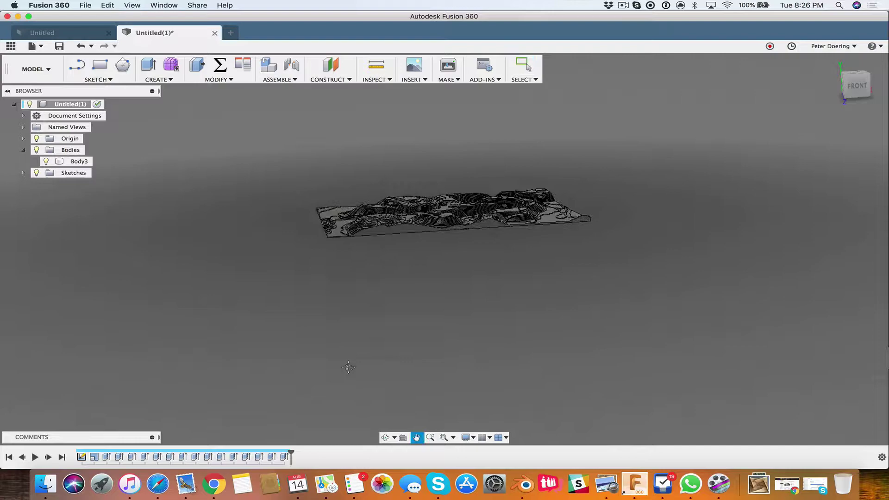
{"action": "scroll", "coordinate": [415, 331], "scroll_direction": "up", "scroll_amount": 5}
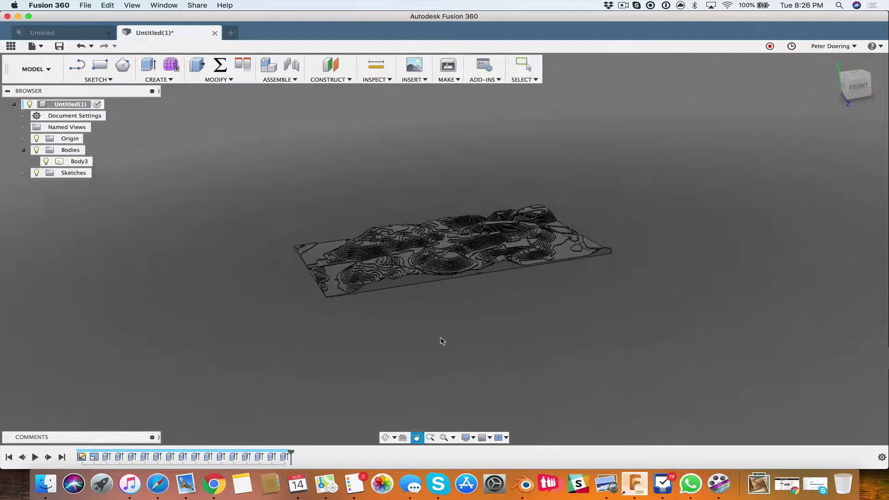
{"action": "middle_click_drag", "start_coordinate": [434, 309], "coordinate": [462, 343]}
{"action": "middle_click_drag", "start_coordinate": [462, 344], "coordinate": [488, 337]}
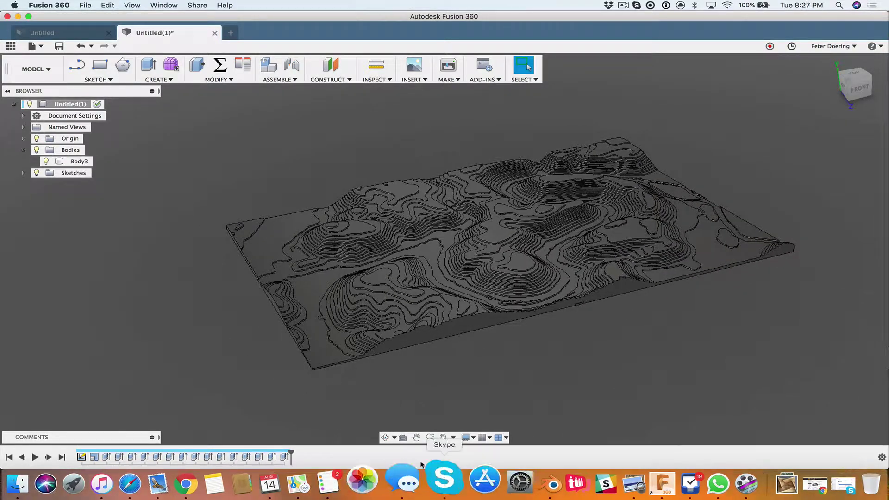
{"action": "left_click_drag", "start_coordinate": [293, 450], "coordinate": [113, 446]}
{"action": "middle_click_drag", "start_coordinate": [160, 401], "coordinate": [202, 403], "text": "shift"}
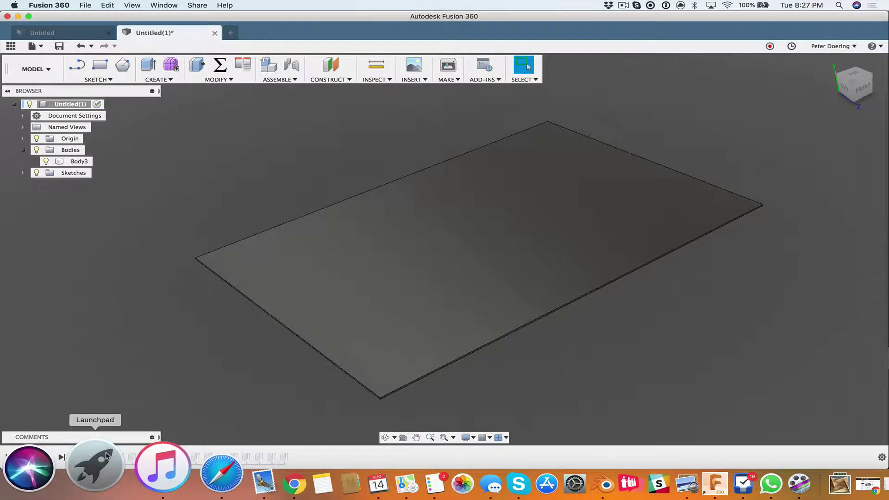
Step: Create a new body group under Bodies and name it lvl0
{"action": "left_click", "coordinate": [111, 456]}
{"action": "mouse_move", "coordinate": [148, 391]}
{"action": "middle_mouse_down", "text": "shift"}
{"action": "mouse_move", "coordinate": [143, 352]}
{"action": "mouse_move", "coordinate": [137, 382]}
{"action": "mouse_move", "coordinate": [157, 387]}
{"action": "middle_mouse_up", "text": "shift"}
{"action": "left_click", "coordinate": [120, 337]}
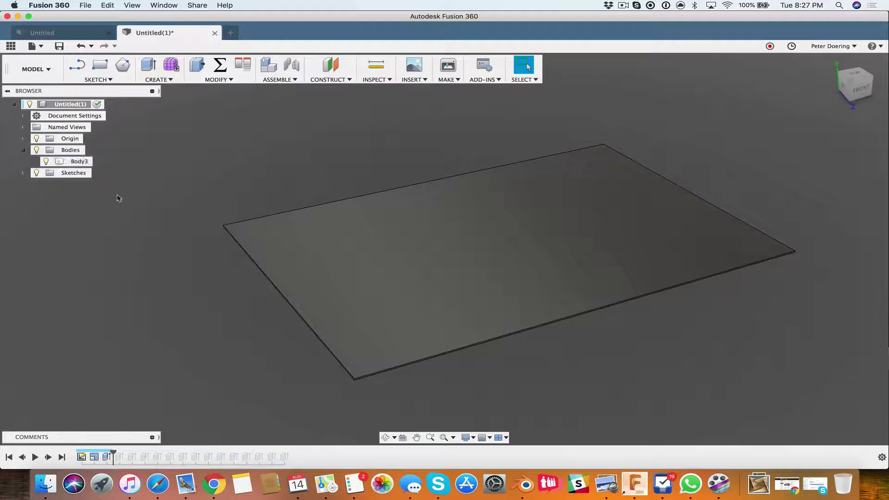
{"action": "right_click", "coordinate": [72, 151]}
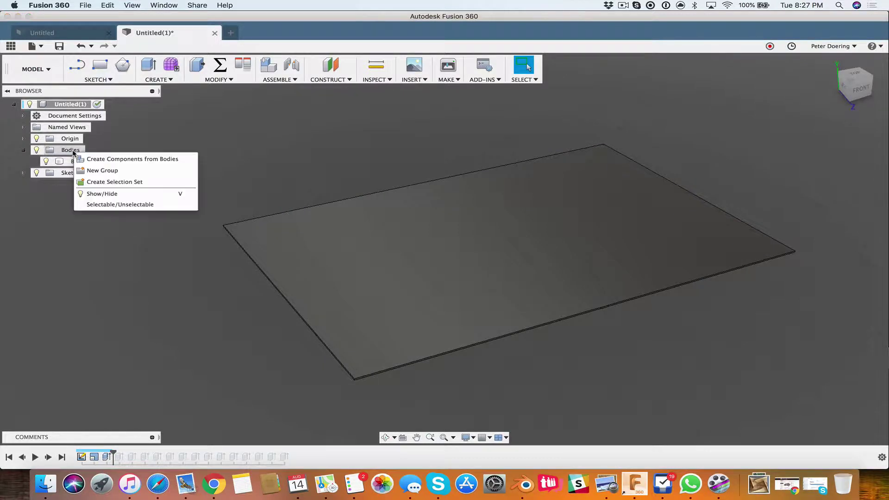
{"action": "left_click", "coordinate": [110, 170]}
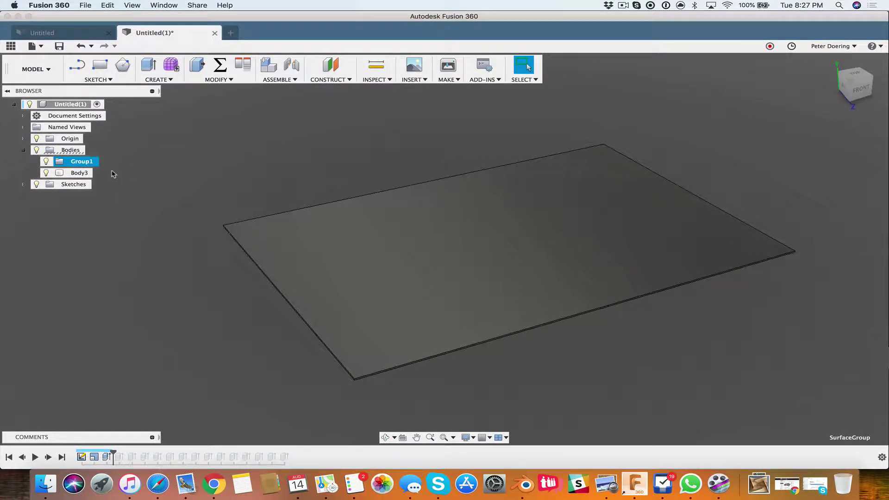
{"action": "double_click", "coordinate": [86, 163]}
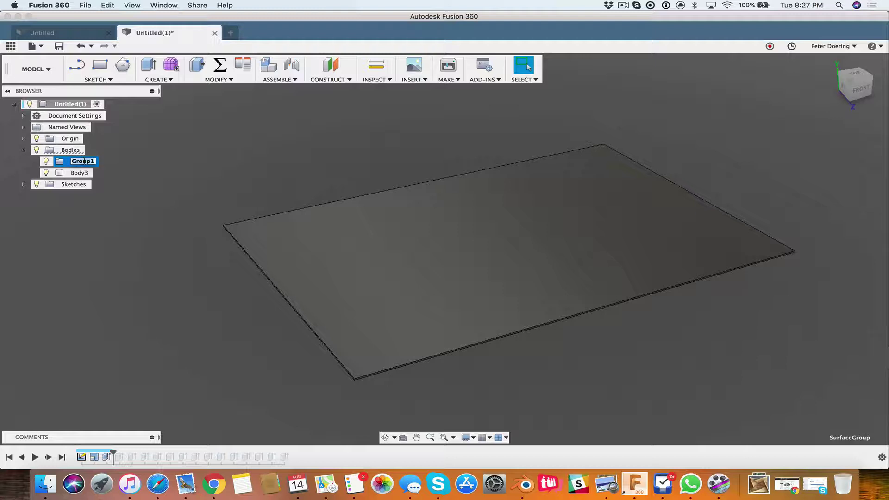
{"action": "type", "text": "M"}
{"action": "key", "text": "Return"}
Step: Move Body3 into the lvl0 group using Move to Group
{"action": "left_click_drag", "start_coordinate": [78, 172], "coordinate": [76, 166]}
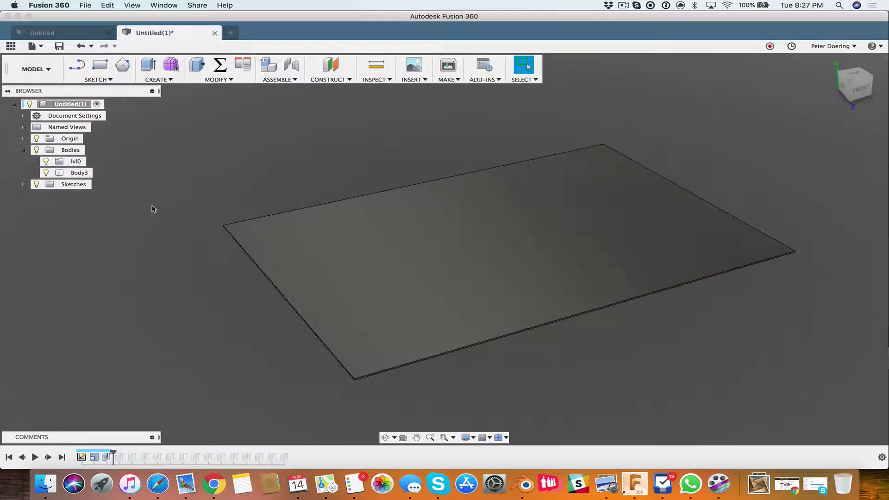
{"action": "right_click", "coordinate": [80, 173]}
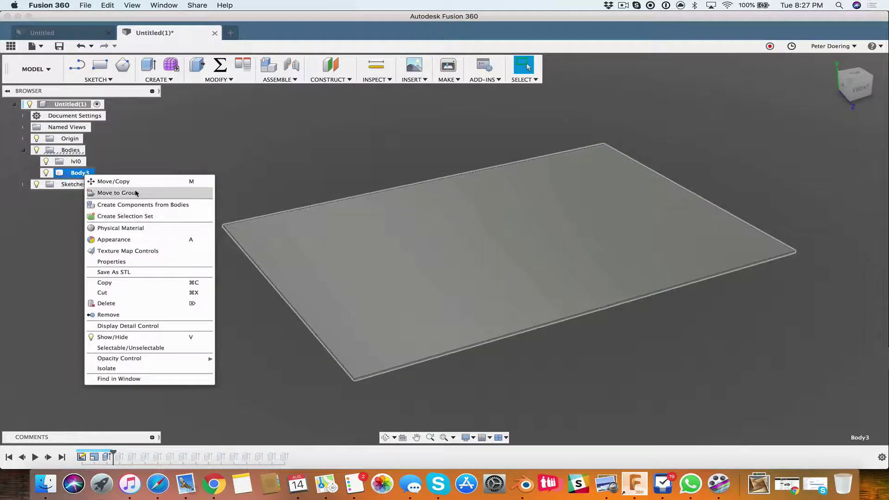
{"action": "left_click", "coordinate": [118, 192]}
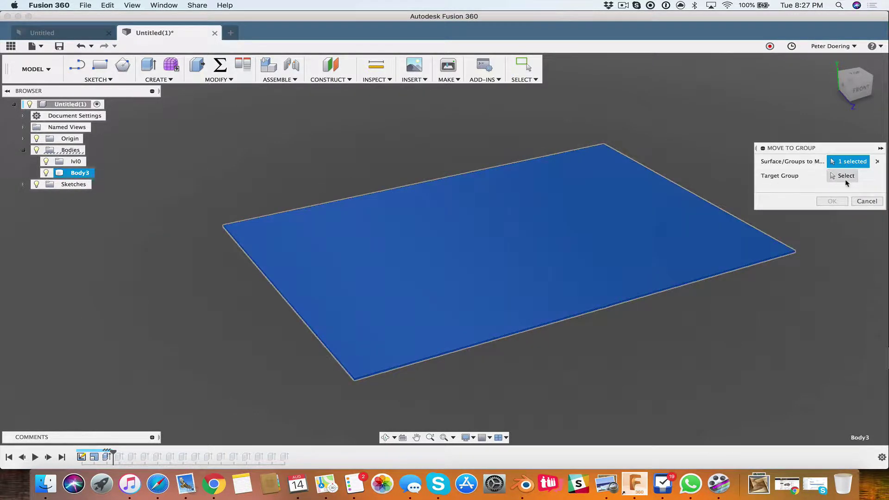
{"action": "left_click", "coordinate": [76, 161]}
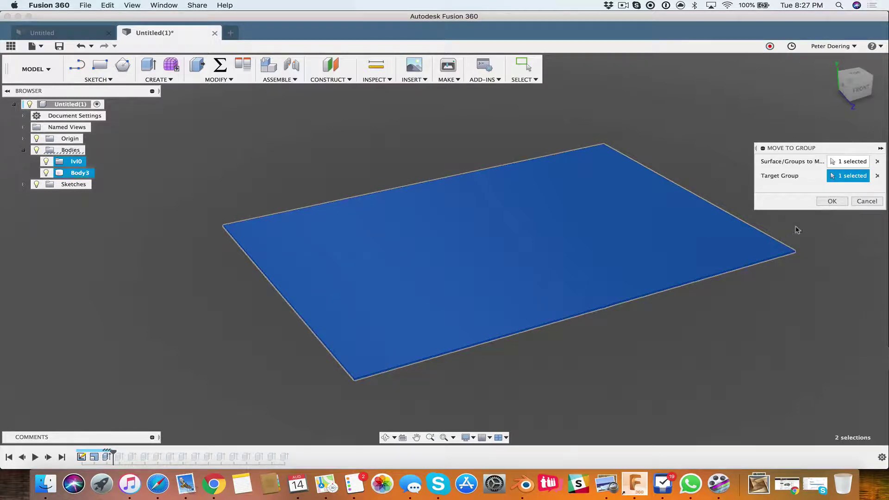
{"action": "left_click", "coordinate": [831, 201]}
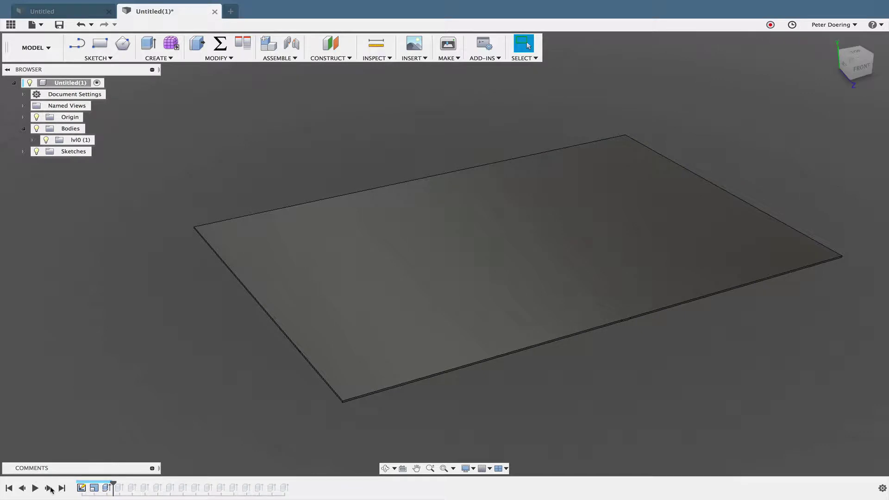
Step: Step the timeline forward, add a body group named lvl1, and hide the lvl0 group
{"action": "left_click", "coordinate": [49, 488]}
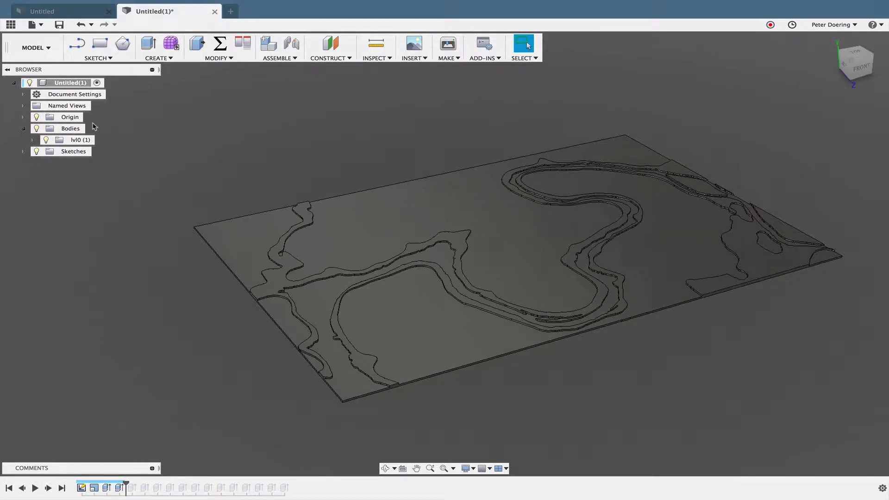
{"action": "right_click", "coordinate": [76, 129]}
{"action": "left_click", "coordinate": [102, 144]}
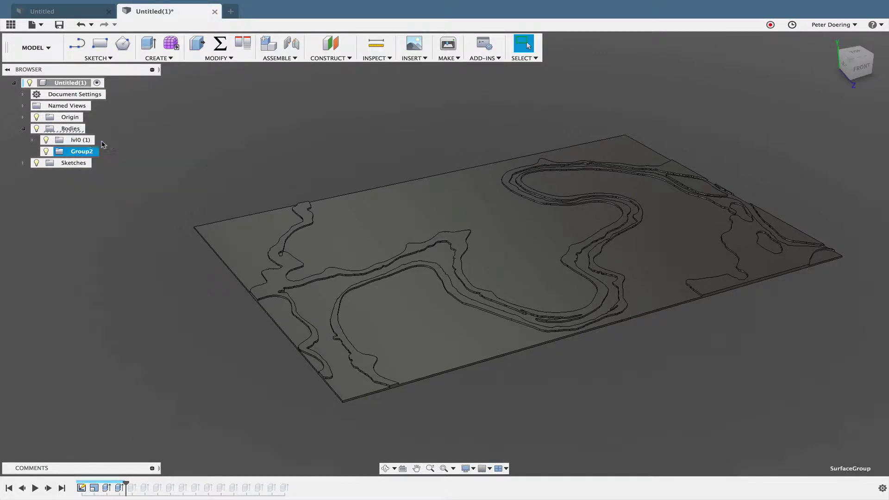
{"action": "double_click", "coordinate": [86, 151]}
{"action": "type", "text": "l;vl1"}
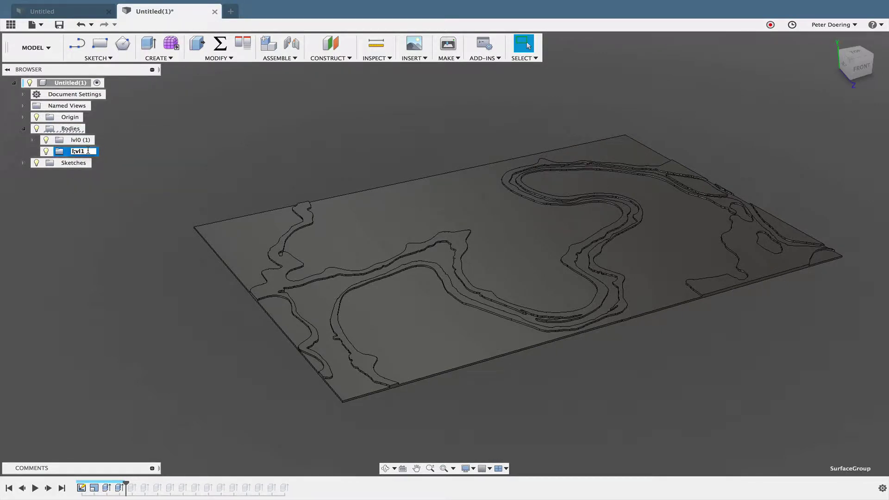
{"action": "key", "text": "Return"}
{"action": "double_click", "coordinate": [81, 153]}
{"action": "key", "text": "Return"}
{"action": "left_click", "coordinate": [46, 140]}
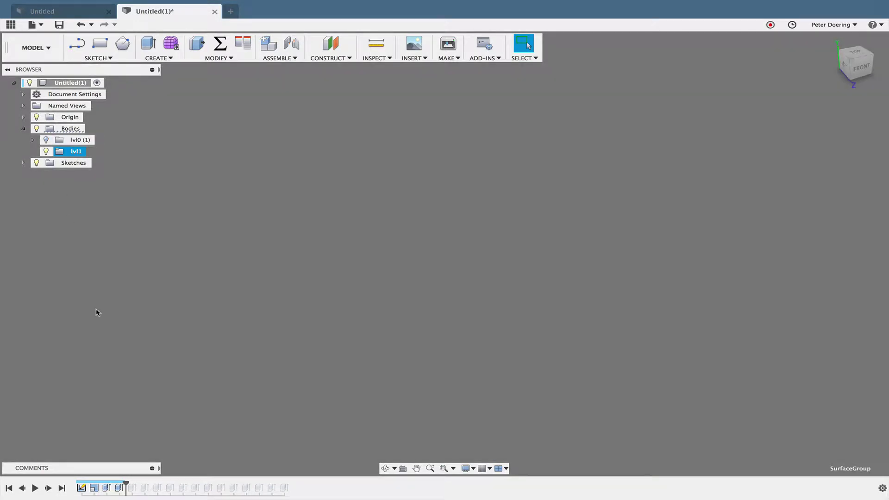
Step: Edit the contour extrusion feature, showing 10 profiles extruded by layerheight with Join
{"action": "right_click", "coordinate": [119, 486]}
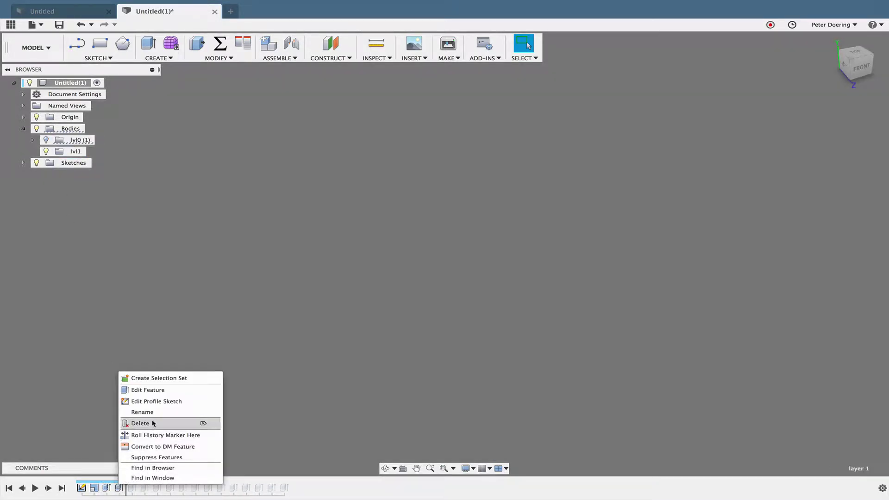
{"action": "left_click", "coordinate": [162, 394]}
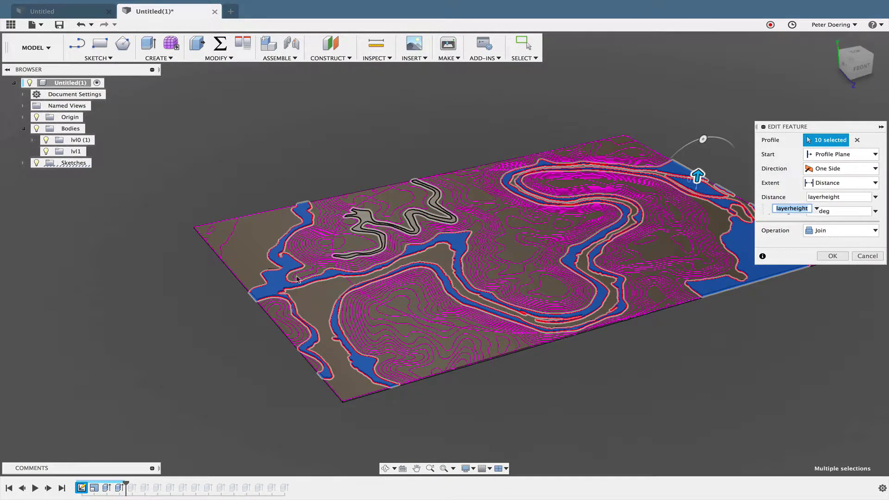
Step: Deselect the left blue region, right lake and top-edge strips, leaving three river profiles
{"action": "scroll", "coordinate": [369, 346], "scroll_direction": "up", "scroll_amount": 5}
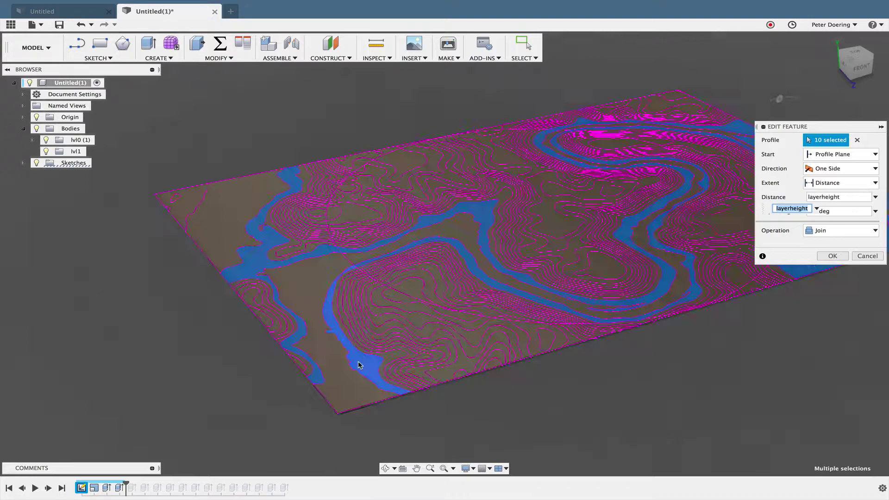
{"action": "left_click", "coordinate": [250, 316]}
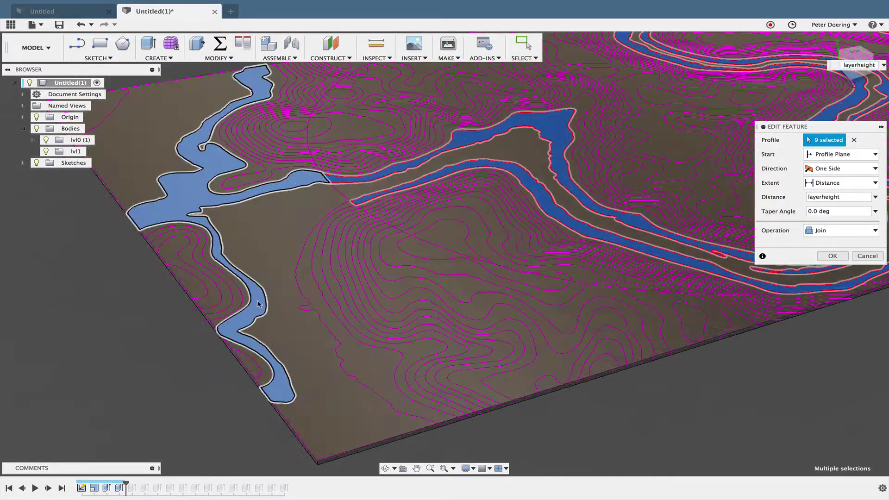
{"action": "scroll", "coordinate": [523, 321], "scroll_direction": "down", "scroll_amount": 5}
{"action": "scroll", "coordinate": [645, 298], "scroll_direction": "up", "scroll_amount": 10}
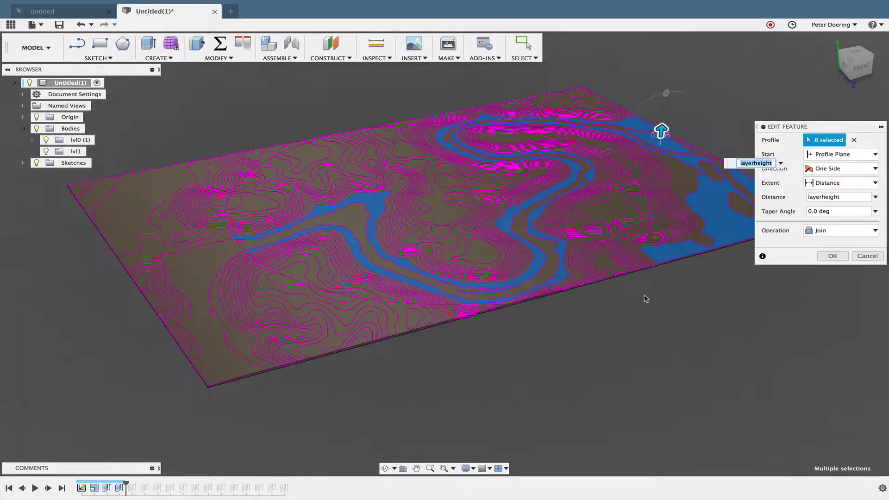
{"action": "left_click", "coordinate": [674, 250]}
{"action": "scroll", "coordinate": [602, 351], "scroll_direction": "down", "scroll_amount": 5}
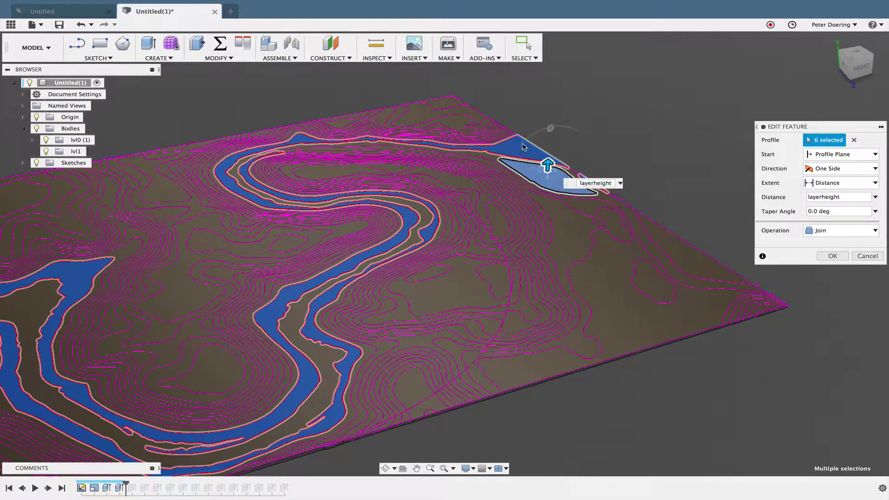
{"action": "left_click", "coordinate": [562, 175]}
{"action": "left_click", "coordinate": [548, 154]}
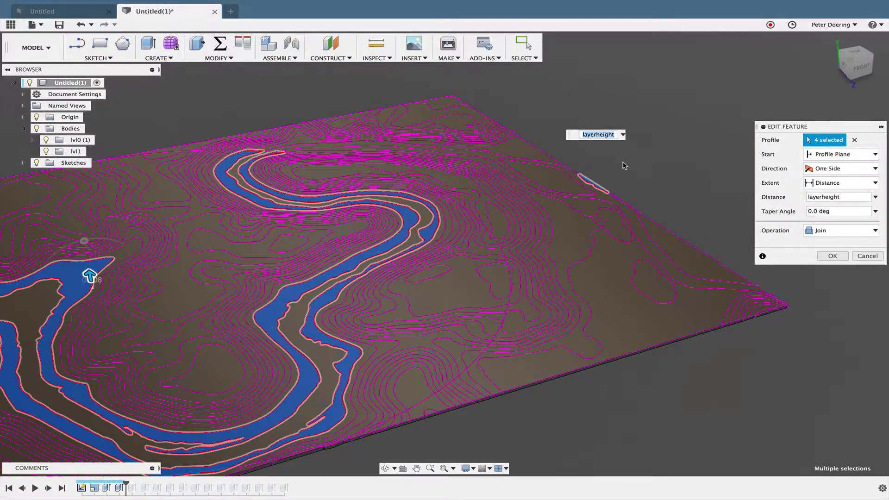
{"action": "scroll", "coordinate": [598, 183], "scroll_direction": "up", "scroll_amount": 5}
{"action": "left_click", "coordinate": [536, 201]}
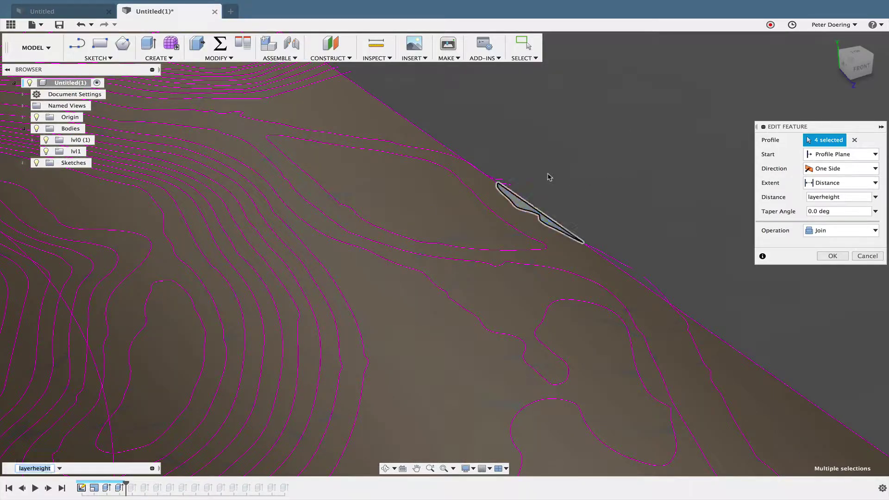
{"action": "scroll", "coordinate": [551, 181], "scroll_direction": "down", "scroll_amount": 5}
{"action": "scroll", "coordinate": [551, 185], "scroll_direction": "down", "scroll_amount": 3}
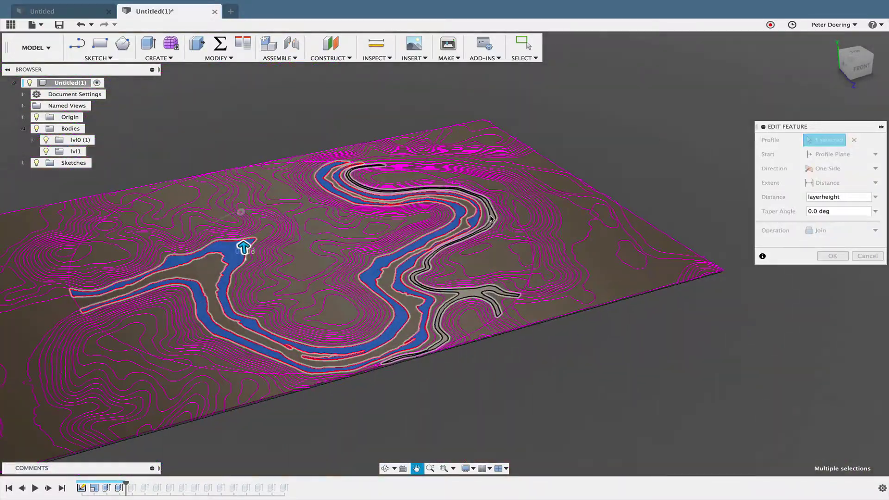
Step: Keep the Join operation and apply the extrusion, creating Body26 and Body27
{"action": "mouse_move", "coordinate": [499, 237]}
{"action": "middle_mouse_down", "text": "shift"}
{"action": "mouse_move", "coordinate": [492, 255]}
{"action": "mouse_move", "coordinate": [507, 253]}
{"action": "middle_mouse_up", "text": "shift"}
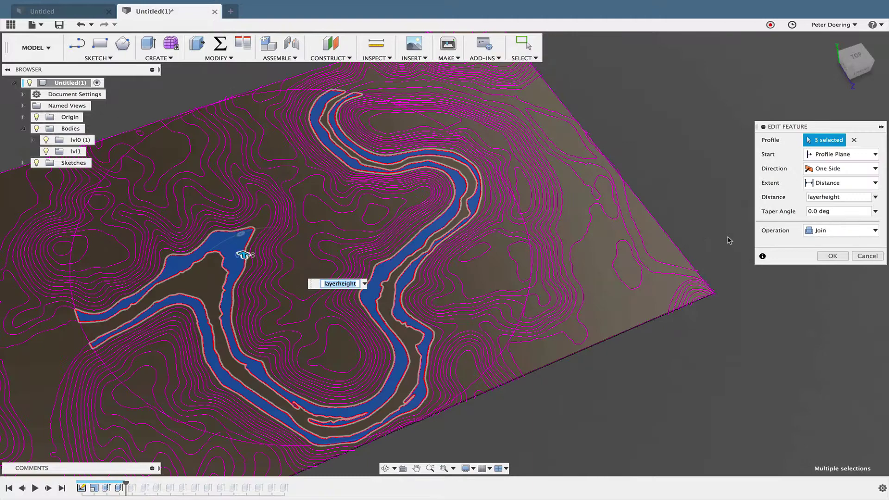
{"action": "middle_click_drag", "start_coordinate": [641, 457], "coordinate": [662, 425], "text": "shift"}
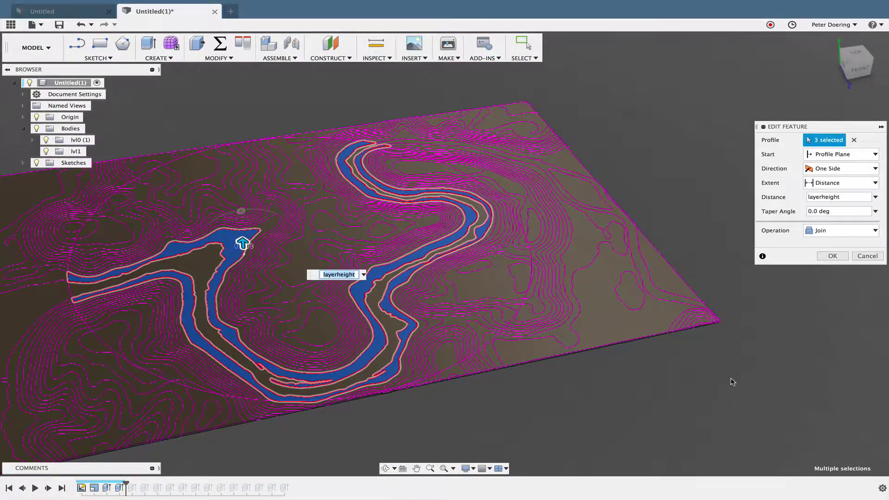
{"action": "left_click", "coordinate": [841, 232]}
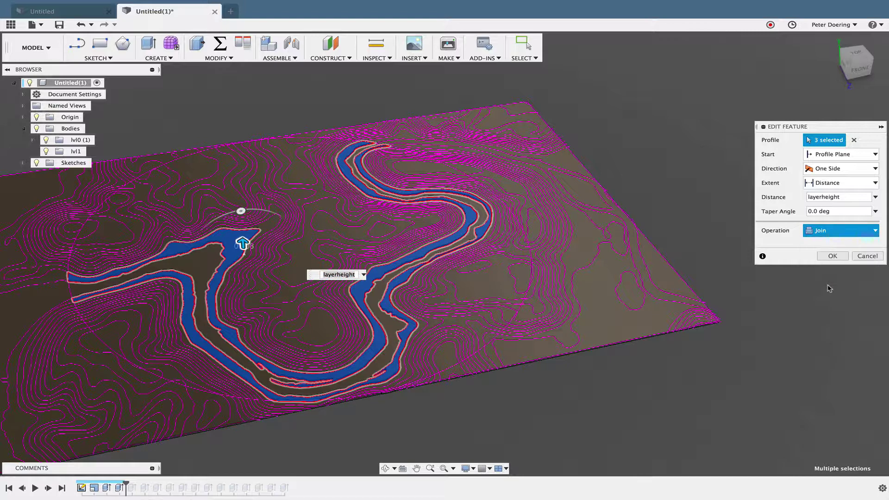
{"action": "left_click", "coordinate": [832, 257]}
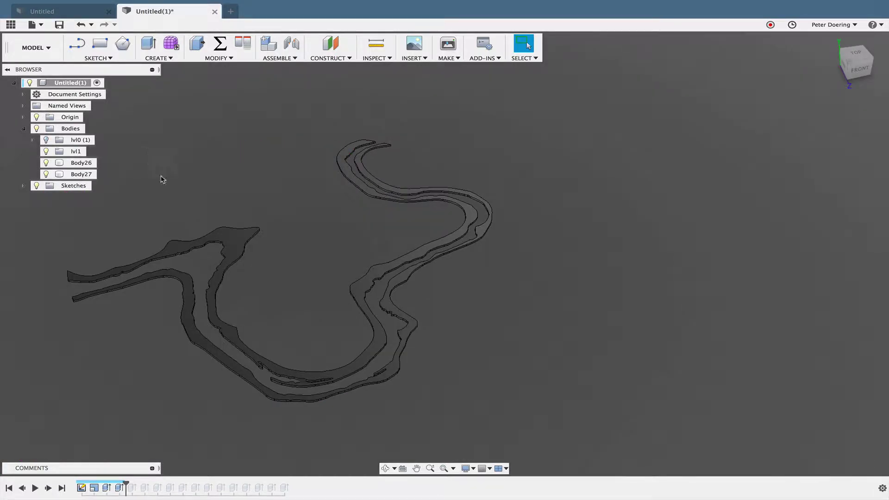
Step: Move Body26 and Body27 into the lvl1 group and center the river strips in view
{"action": "left_click", "coordinate": [80, 174]}
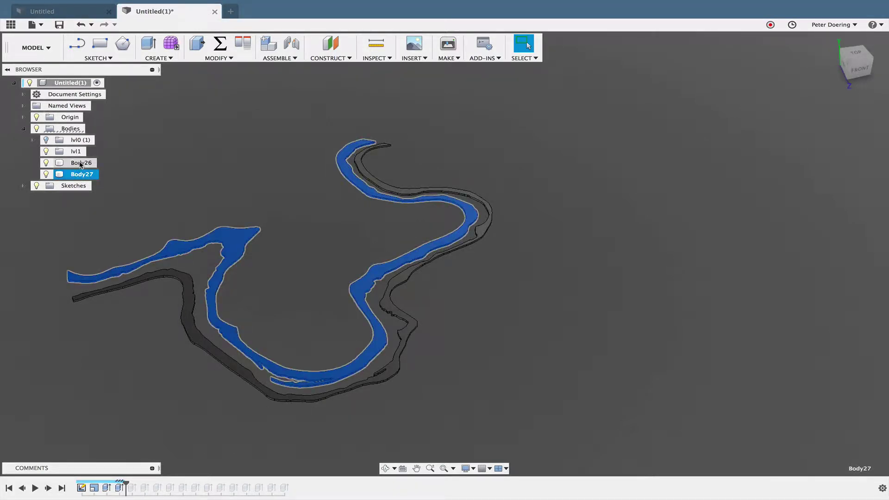
{"action": "left_click", "coordinate": [81, 163], "text": "shift"}
{"action": "right_click", "coordinate": [81, 164]}
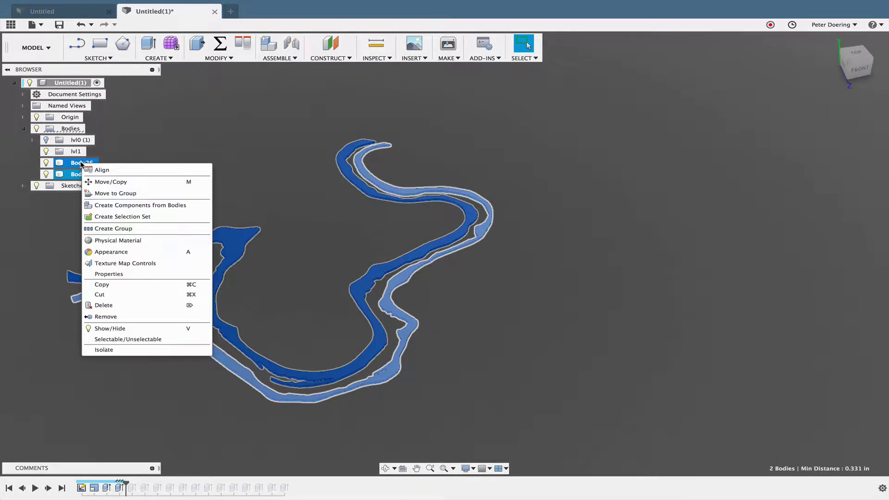
{"action": "left_click", "coordinate": [118, 193]}
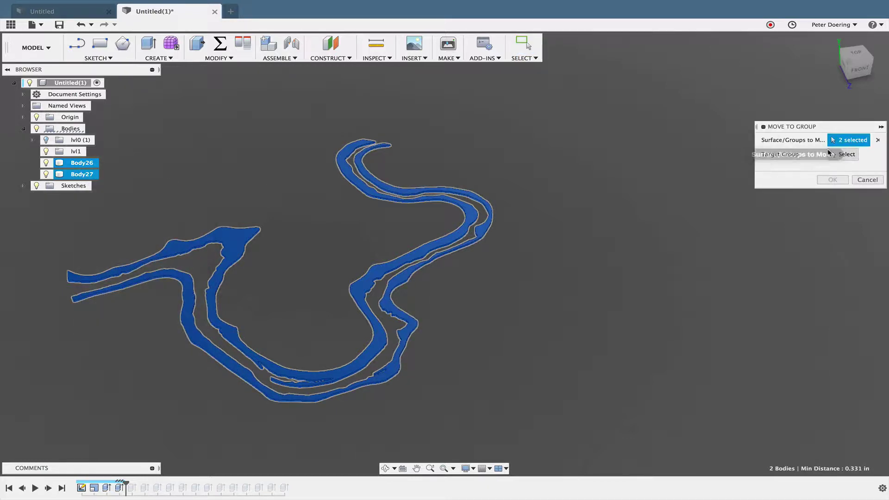
{"action": "left_click", "coordinate": [831, 154]}
{"action": "left_click", "coordinate": [74, 151]}
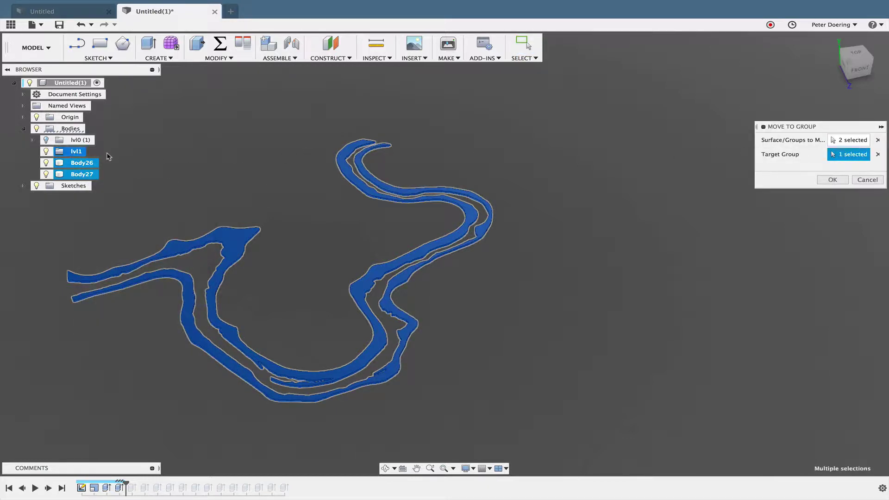
{"action": "left_click", "coordinate": [832, 180]}
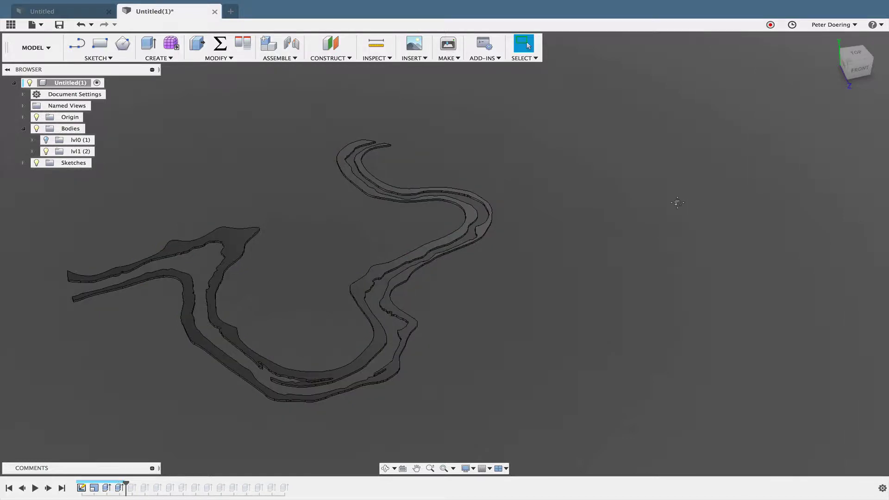
{"action": "middle_click_drag", "start_coordinate": [678, 203], "coordinate": [803, 196]}
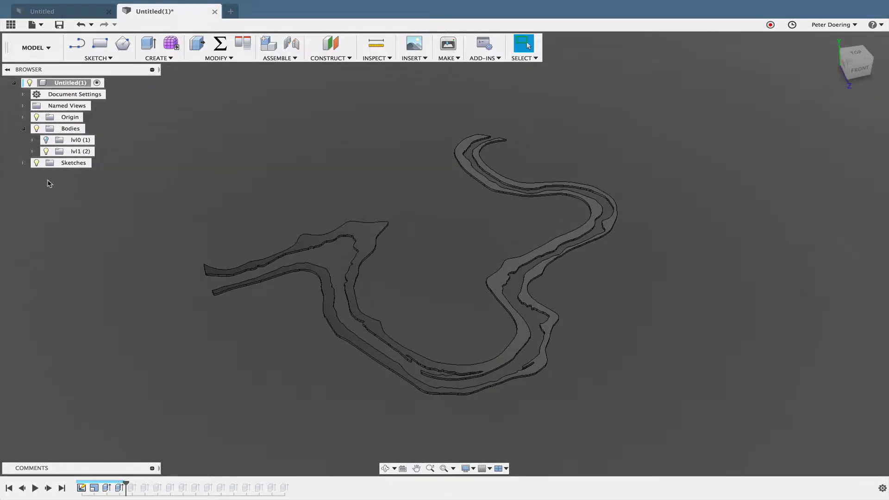
Step: Advance the timeline one feature and edit the layer 2 extrusion with its 14 profiles
{"action": "left_click", "coordinate": [49, 487]}
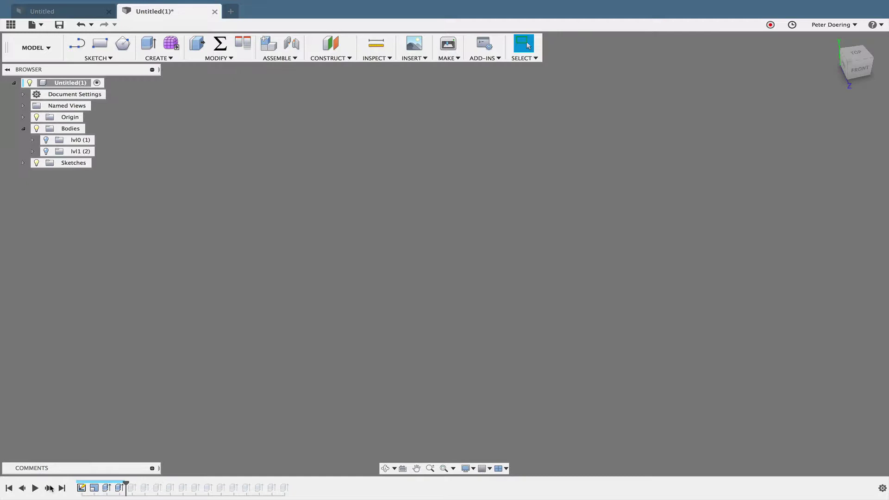
{"action": "right_click", "coordinate": [131, 487]}
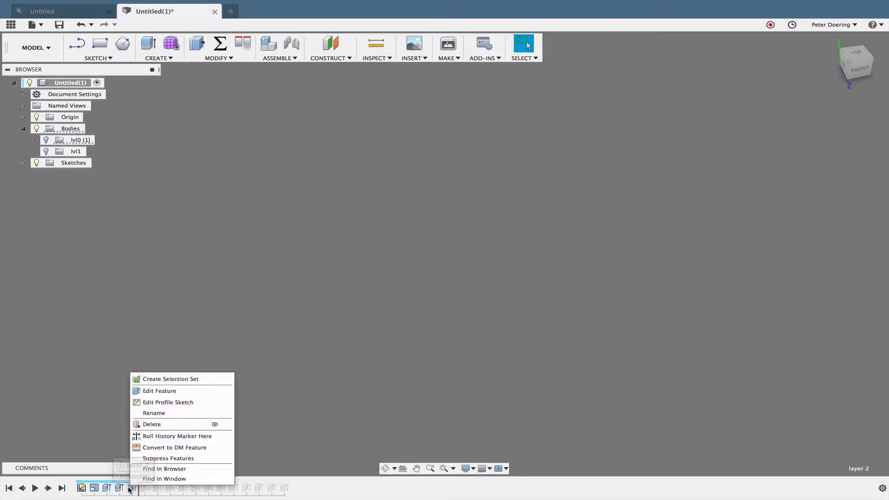
{"action": "left_click", "coordinate": [176, 393]}
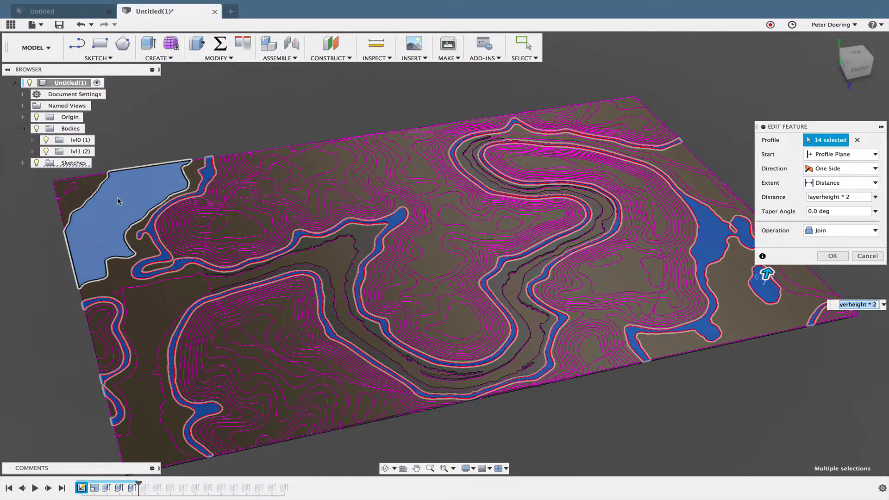
Step: Drop the upper-left, lower-left and S-shaped profiles from the layer 2 extrusion
{"action": "left_click", "coordinate": [183, 172]}
{"action": "scroll", "coordinate": [199, 171], "scroll_direction": "up", "scroll_amount": 5}
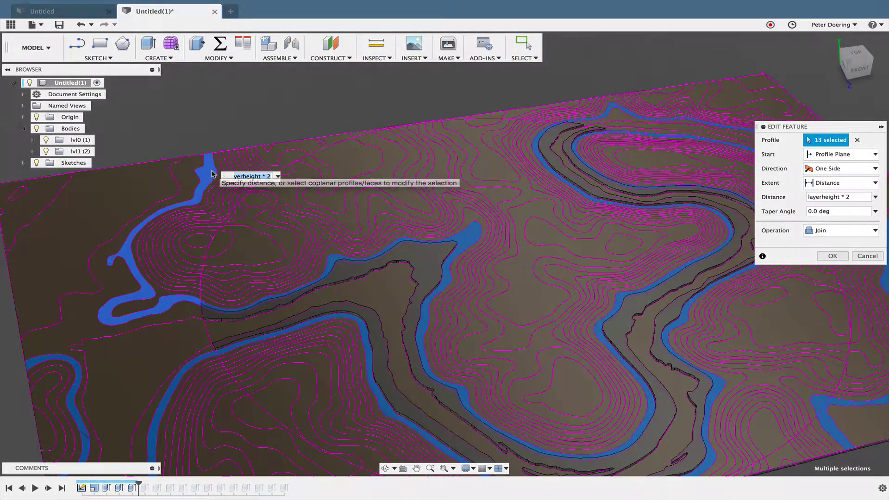
{"action": "left_click", "coordinate": [158, 343]}
{"action": "scroll", "coordinate": [157, 342], "scroll_direction": "up", "scroll_amount": 3}
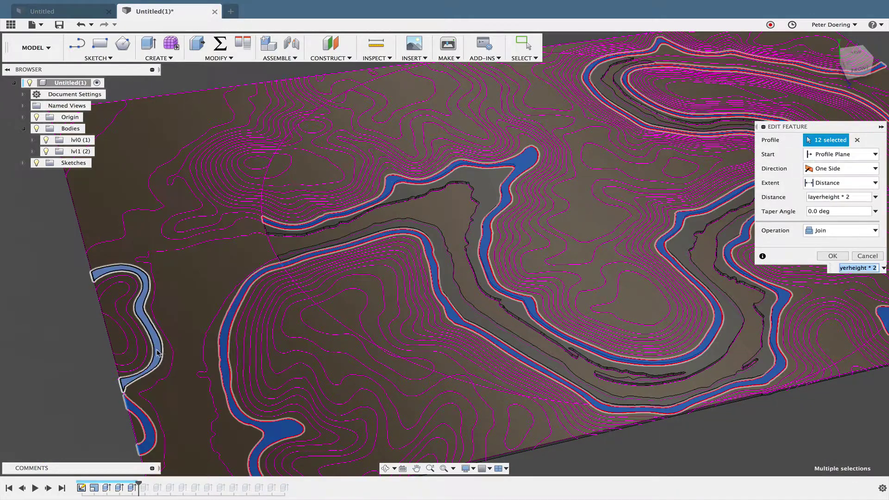
{"action": "left_click", "coordinate": [160, 354]}
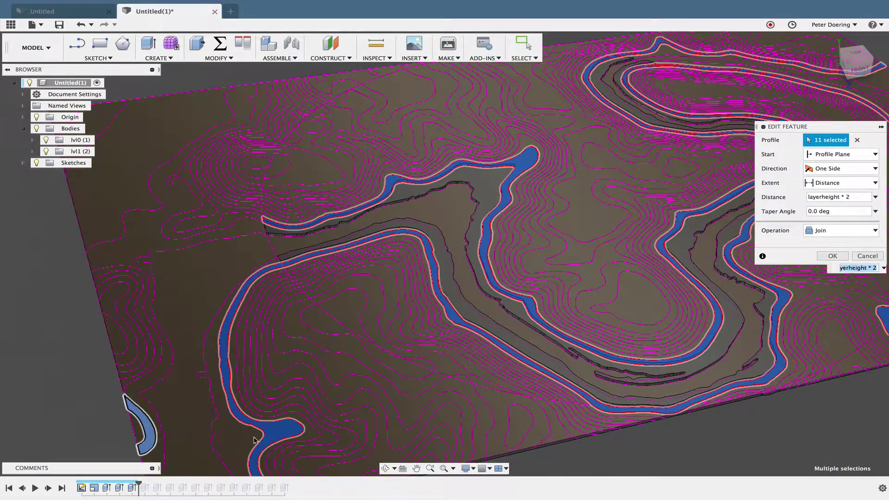
{"action": "left_click", "coordinate": [139, 423]}
{"action": "left_click", "coordinate": [273, 437]}
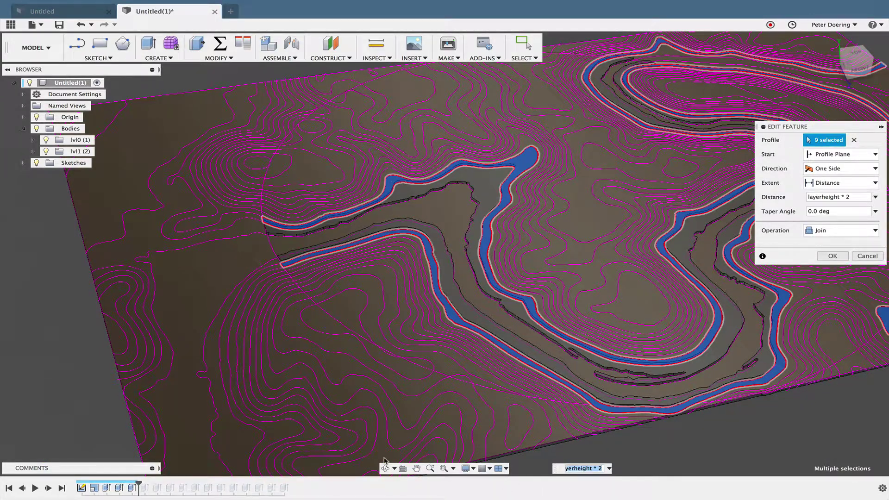
Step: Drop the lake, pond, corner and upper river-band profiles, then set the operation to New Body
{"action": "middle_click_drag", "start_coordinate": [523, 458], "coordinate": [31, 477]}
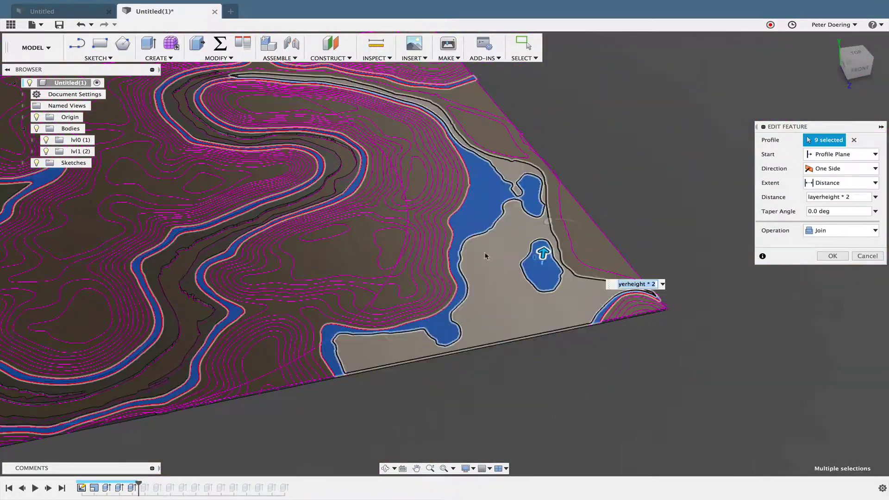
{"action": "left_click", "coordinate": [409, 331]}
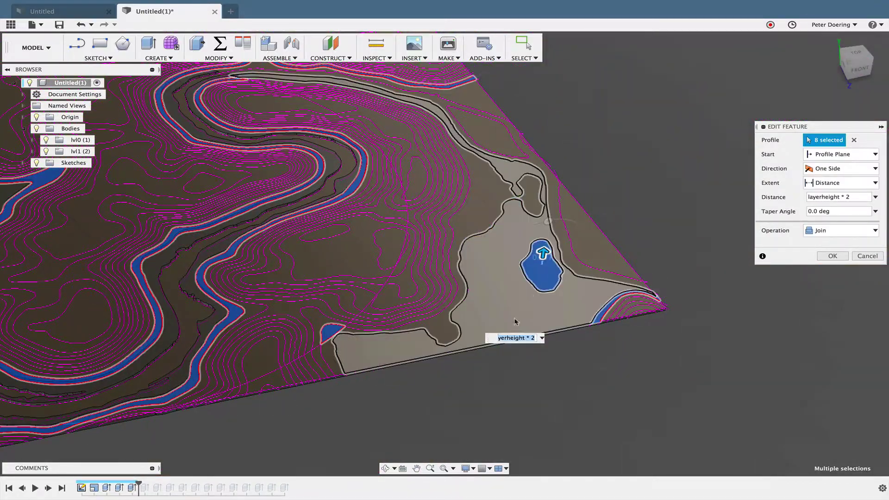
{"action": "left_click", "coordinate": [542, 270]}
{"action": "left_click", "coordinate": [601, 315]}
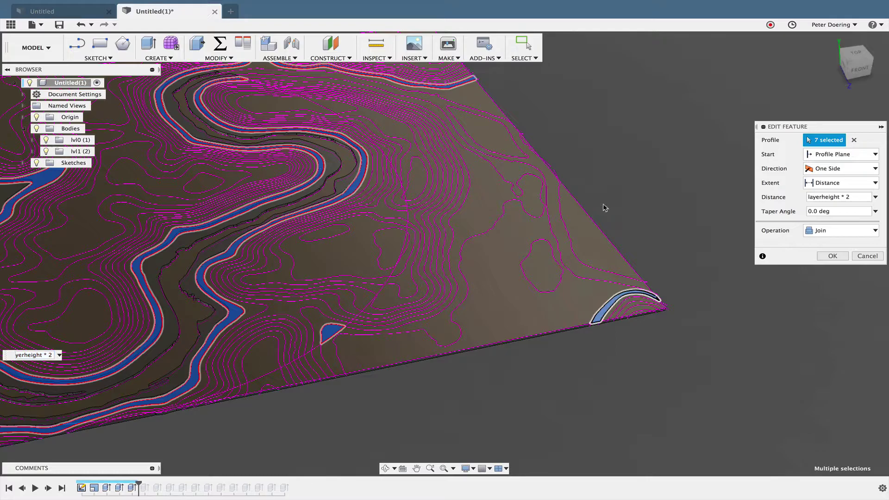
{"action": "scroll", "coordinate": [564, 147], "scroll_direction": "up", "scroll_amount": 2}
{"action": "middle_click_drag", "start_coordinate": [567, 151], "coordinate": [598, 208]}
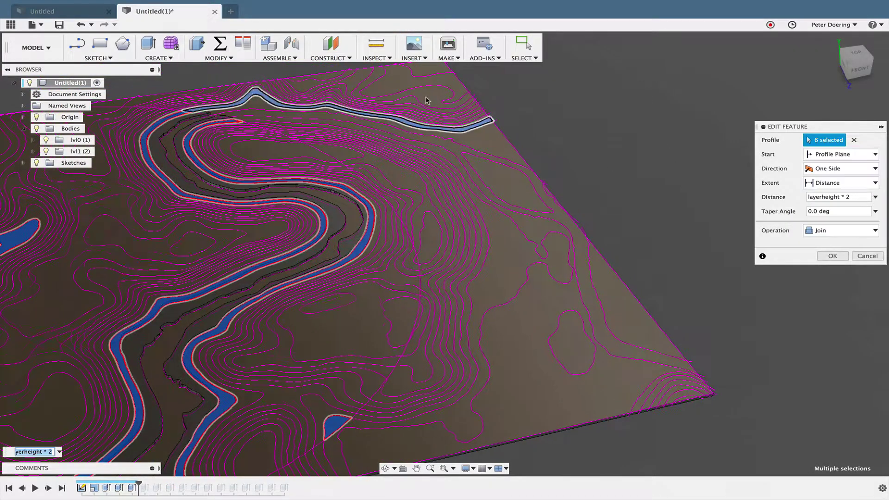
{"action": "scroll", "coordinate": [344, 88], "scroll_direction": "up", "scroll_amount": 5}
{"action": "left_click", "coordinate": [524, 136]}
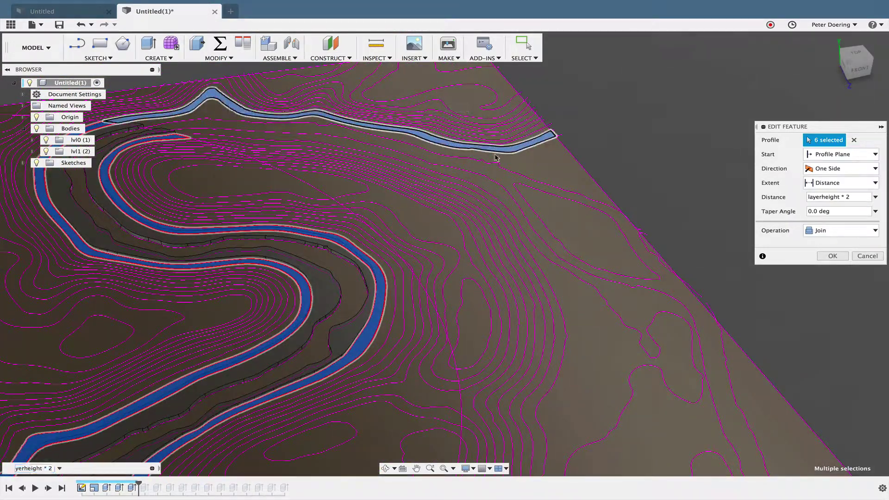
{"action": "scroll", "coordinate": [633, 135], "scroll_direction": "down", "scroll_amount": 6}
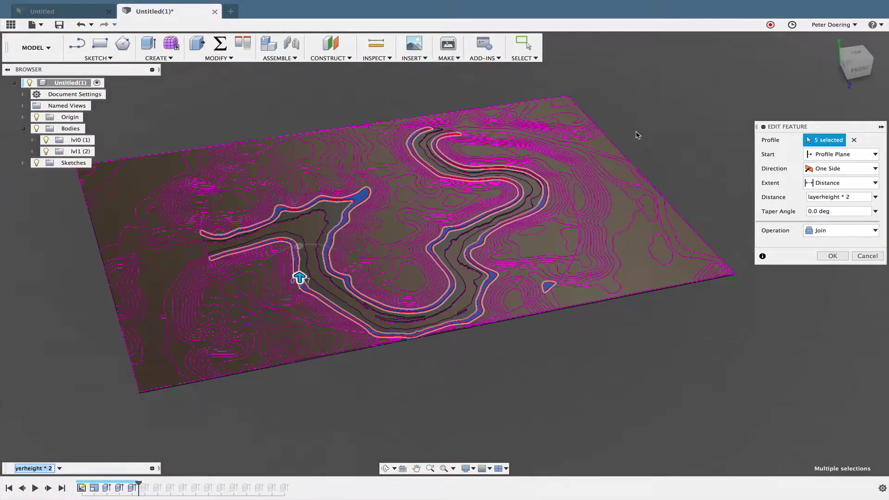
{"action": "left_click", "coordinate": [840, 231]}
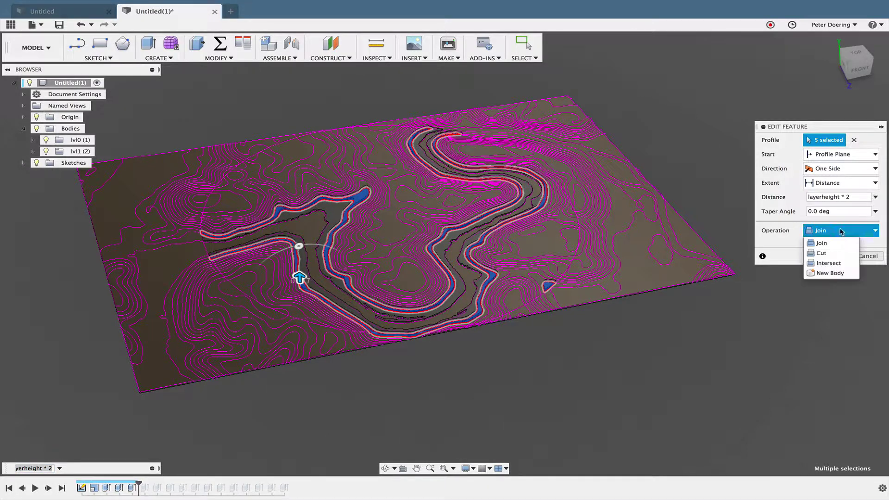
{"action": "left_click", "coordinate": [831, 273]}
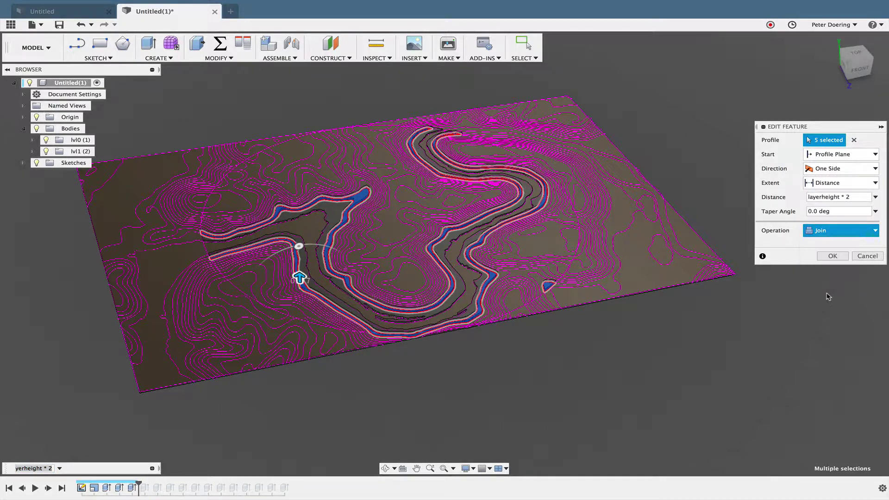
Step: Commit the edited extrusion, then add a new group under Bodies and begin renaming it lvl2
{"action": "left_click", "coordinate": [833, 256]}
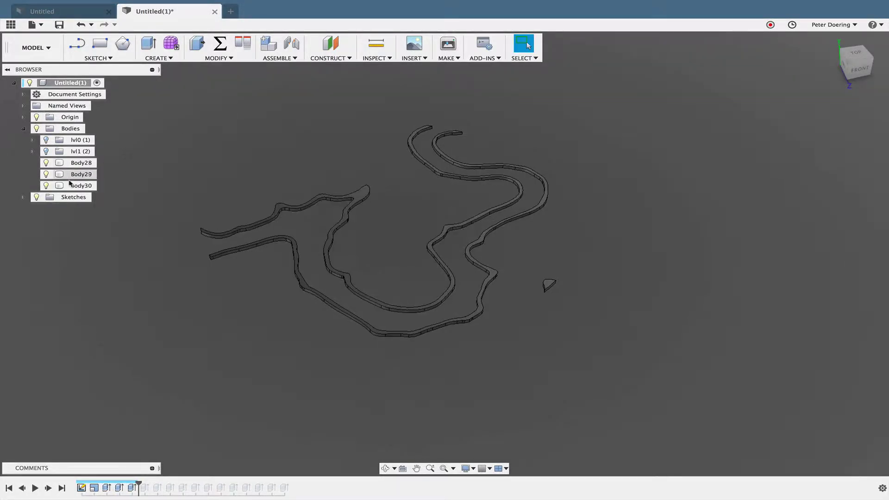
{"action": "right_click", "coordinate": [74, 129]}
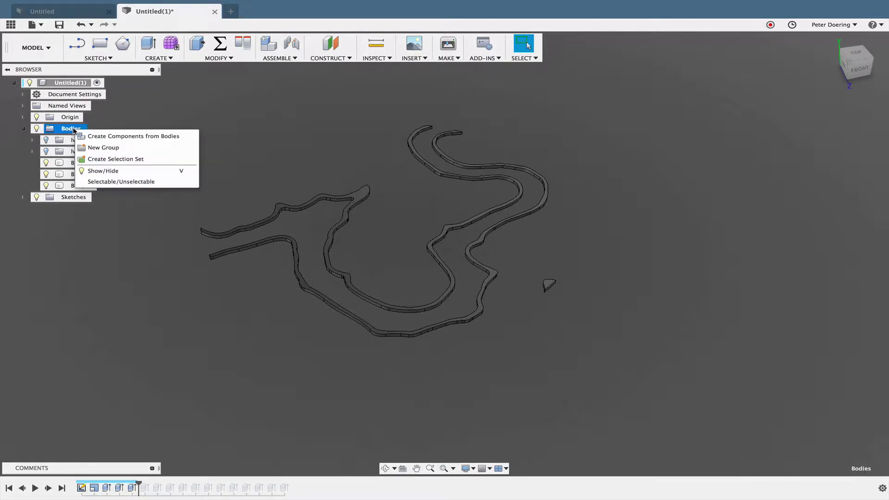
{"action": "left_click", "coordinate": [108, 148]}
{"action": "double_click", "coordinate": [86, 163]}
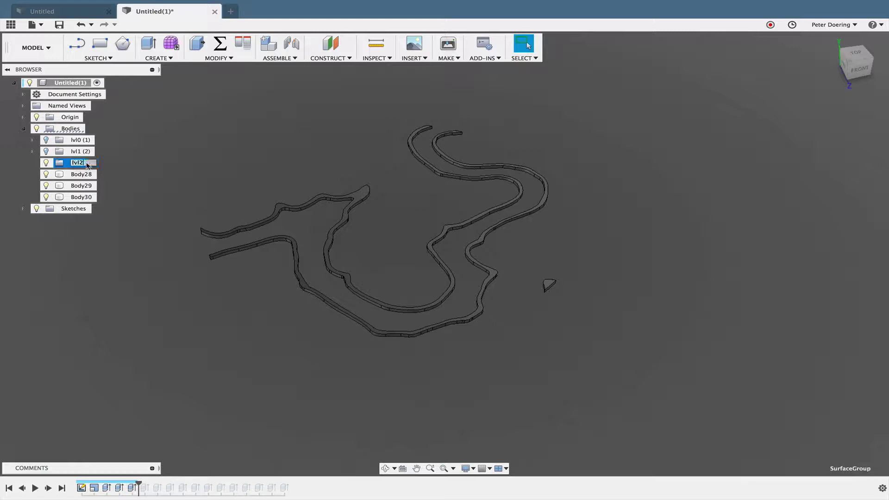
Step: Name the group lvl2 and move Body28, Body29 and Body30 into it
{"action": "key", "text": "Return"}
{"action": "left_click", "coordinate": [81, 174]}
{"action": "left_click", "coordinate": [82, 198], "text": "shift"}
{"action": "right_click", "coordinate": [84, 198]}
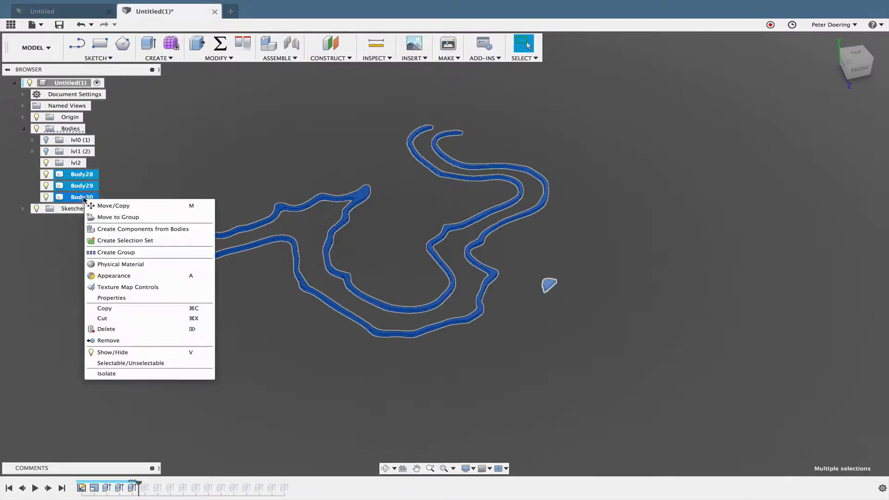
{"action": "left_click", "coordinate": [120, 218]}
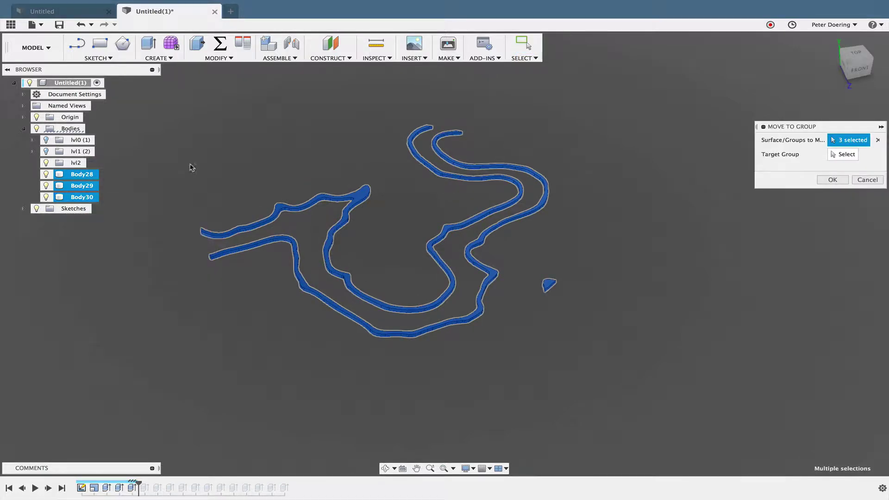
{"action": "left_click", "coordinate": [842, 154]}
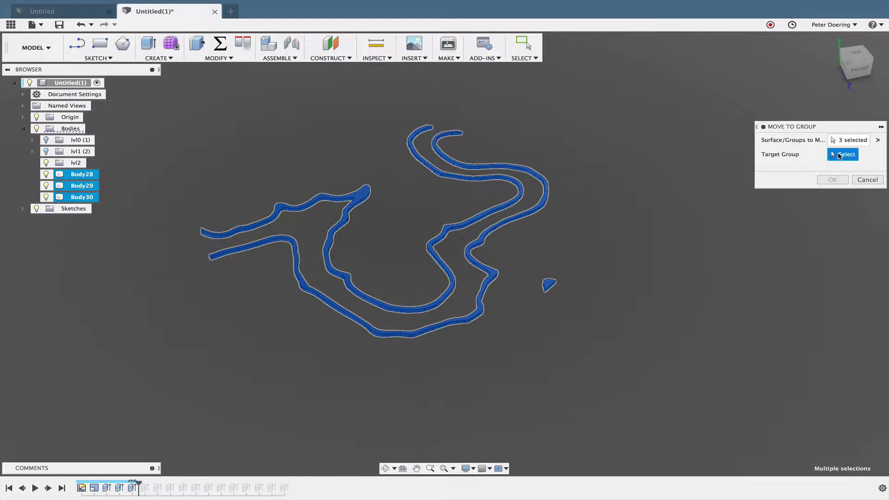
{"action": "left_click", "coordinate": [72, 164]}
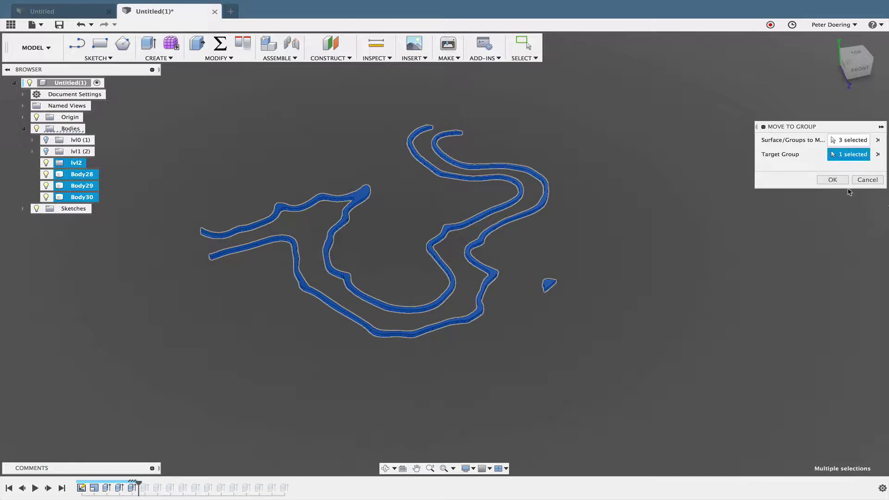
{"action": "left_click", "coordinate": [832, 179]}
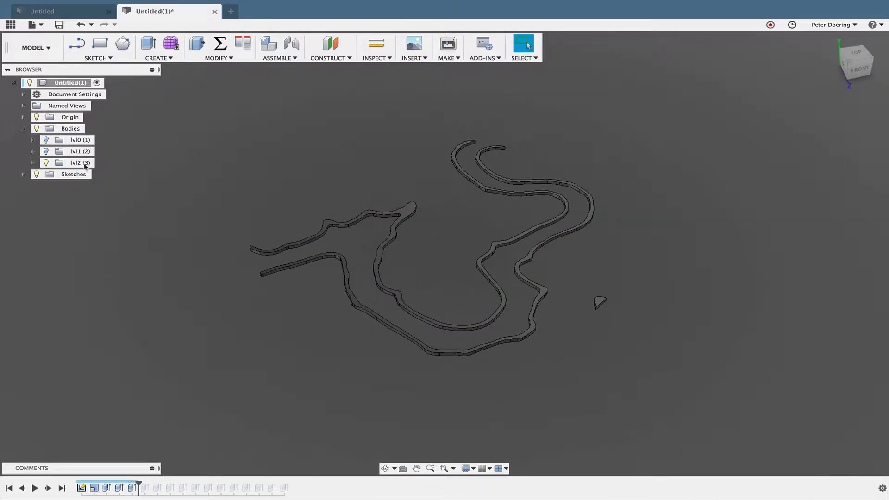
Step: Hide the lvl0 and lvl2 groups so only the lvl1 contour layer stays visible
{"action": "left_click", "coordinate": [46, 151]}
{"action": "left_click", "coordinate": [46, 140]}
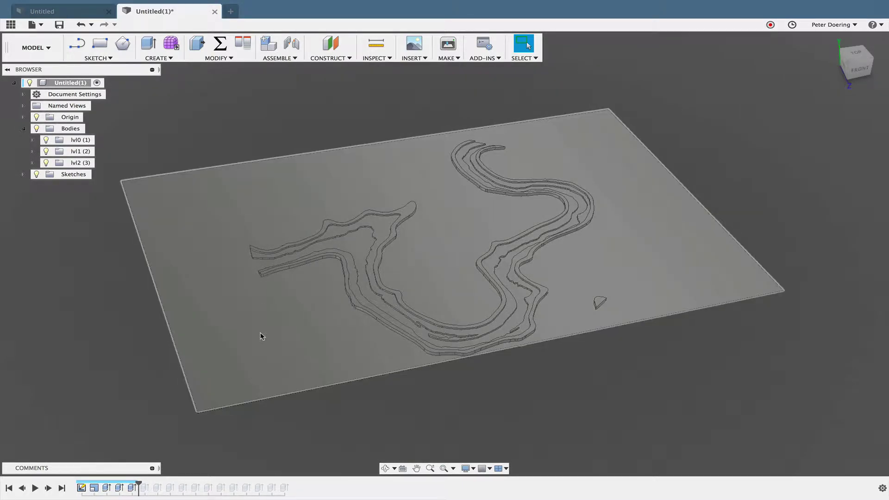
{"action": "left_click", "coordinate": [45, 140]}
{"action": "middle_click_drag", "start_coordinate": [103, 201], "coordinate": [233, 236], "text": "shift"}
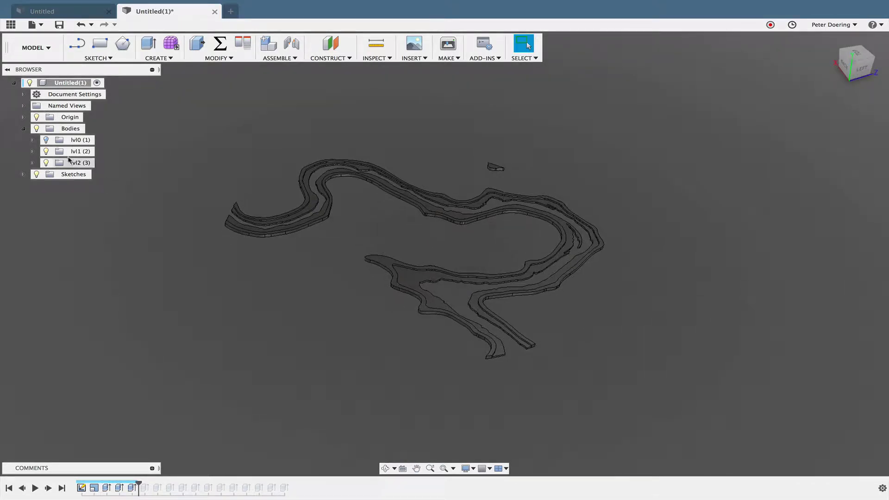
{"action": "left_click", "coordinate": [46, 163]}
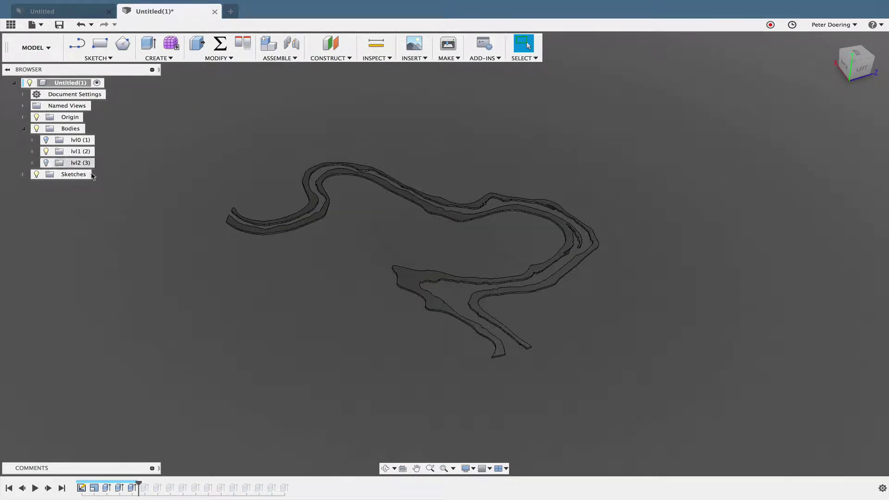
{"action": "middle_click_drag", "start_coordinate": [193, 249], "coordinate": [254, 250]}
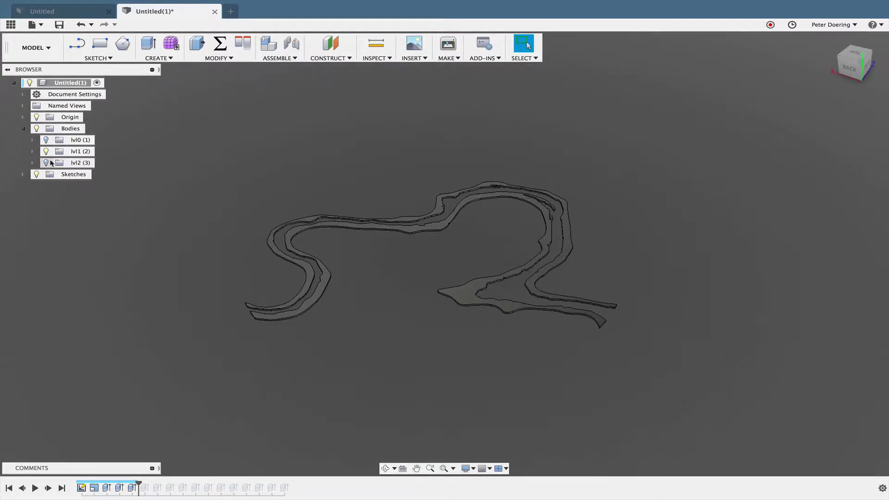
Step: Apply Plastic - Glossy (Red) from Plastic > Opaque to the lvl1 contour bodies
{"action": "left_click", "coordinate": [32, 151]}
{"action": "middle_click_drag", "start_coordinate": [383, 162], "coordinate": [241, 183]}
{"action": "key", "text": "a"}
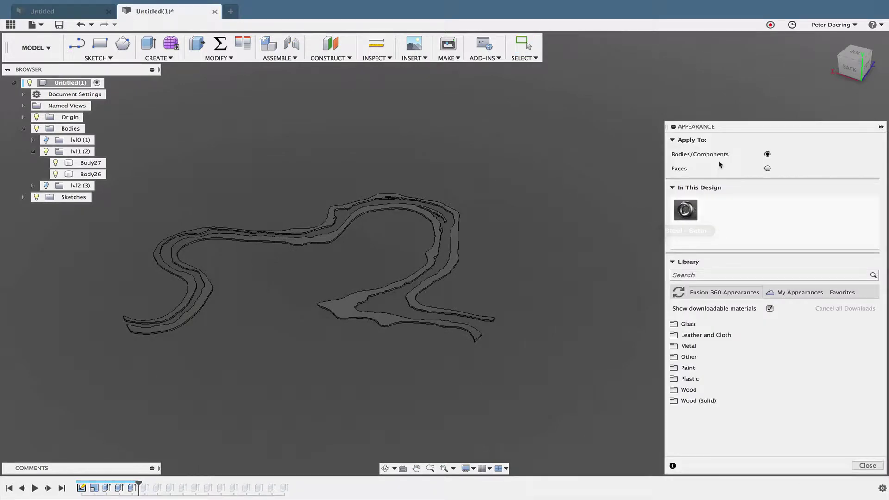
{"action": "left_click_drag", "start_coordinate": [730, 128], "coordinate": [690, 48]}
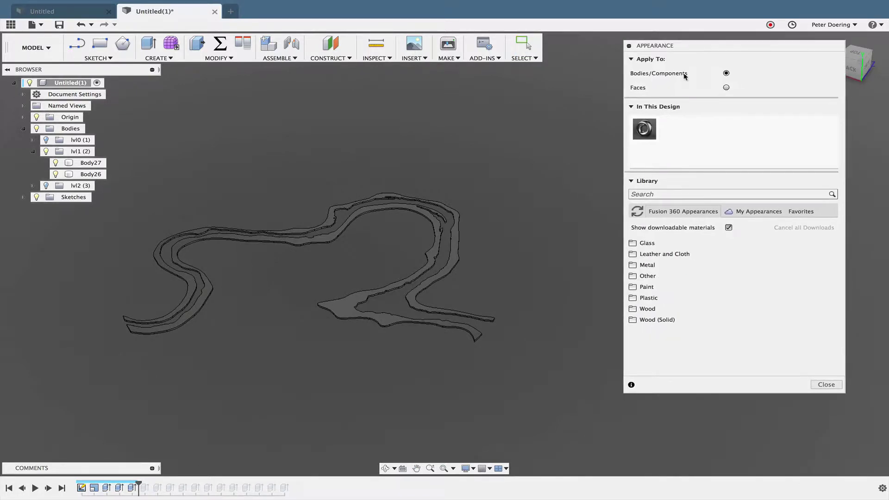
{"action": "left_click", "coordinate": [633, 299]}
{"action": "left_click", "coordinate": [659, 309]}
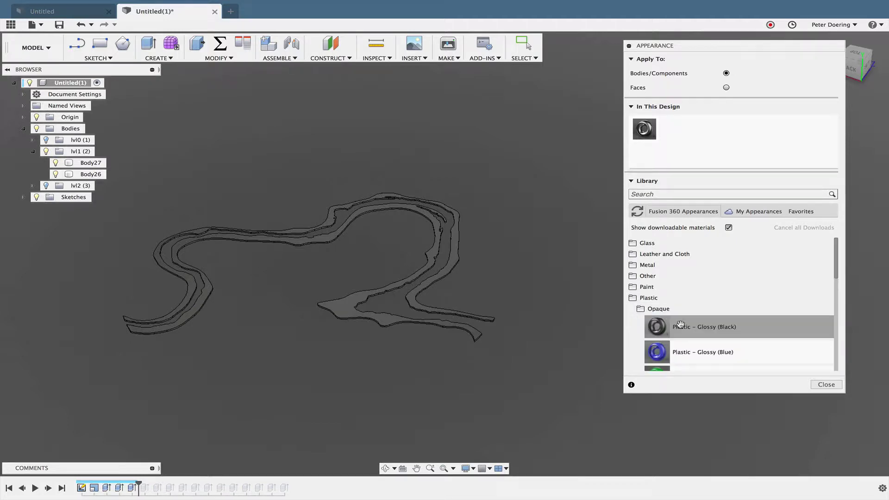
{"action": "scroll", "coordinate": [680, 324], "scroll_direction": "down", "scroll_amount": 5}
{"action": "left_click_drag", "start_coordinate": [659, 301], "coordinate": [82, 153]}
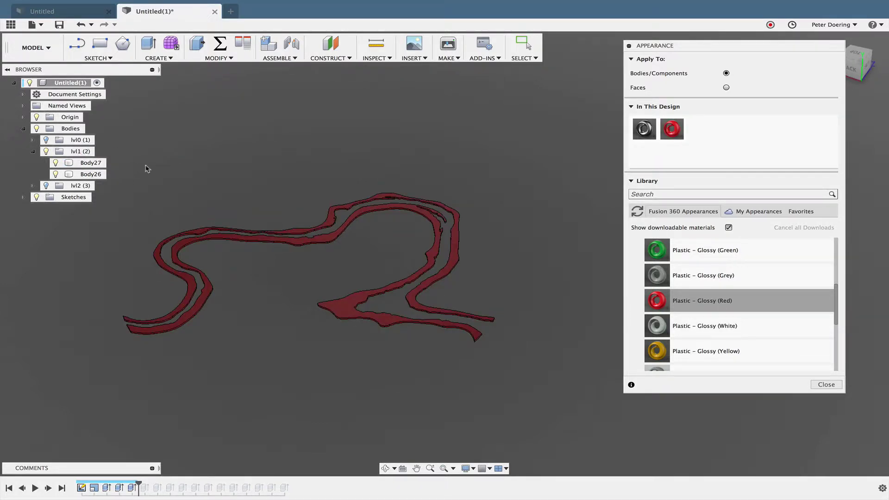
Step: Show the lvl2 bodies, then undo back to the previous state
{"action": "left_click", "coordinate": [46, 185]}
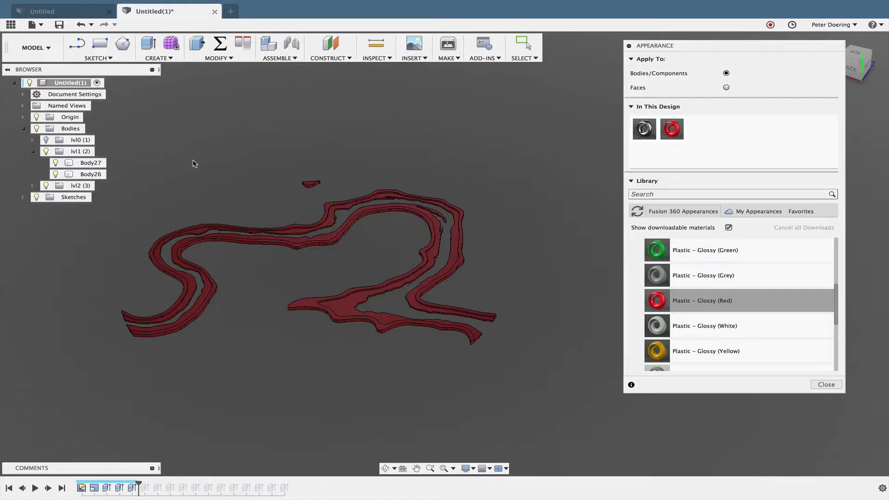
{"action": "middle_click_drag", "start_coordinate": [192, 162], "coordinate": [193, 169]}
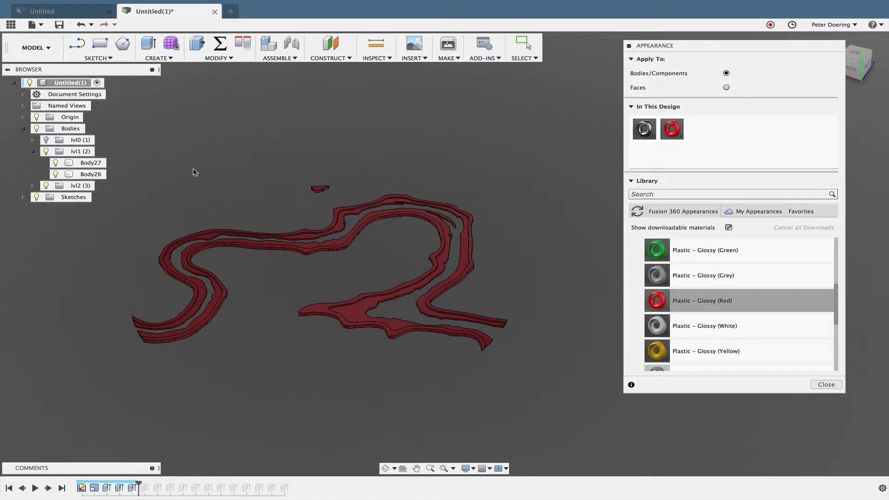
{"action": "left_click", "coordinate": [81, 24]}
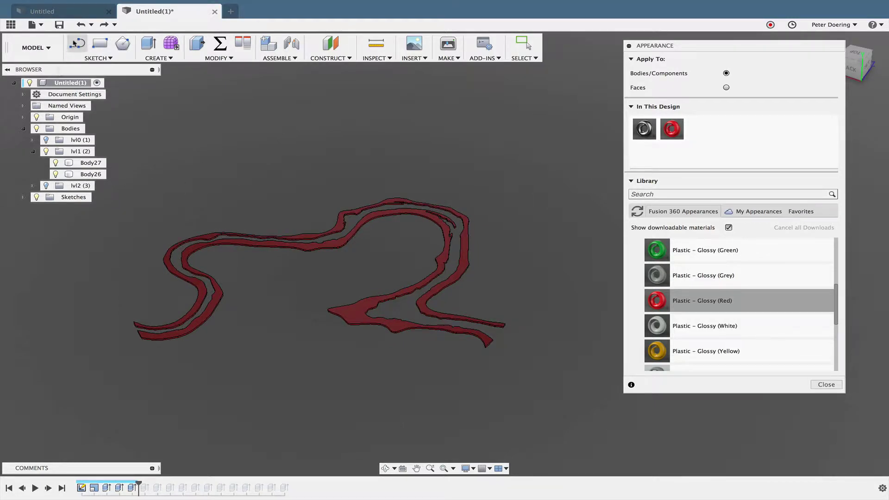
{"action": "left_click", "coordinate": [80, 24]}
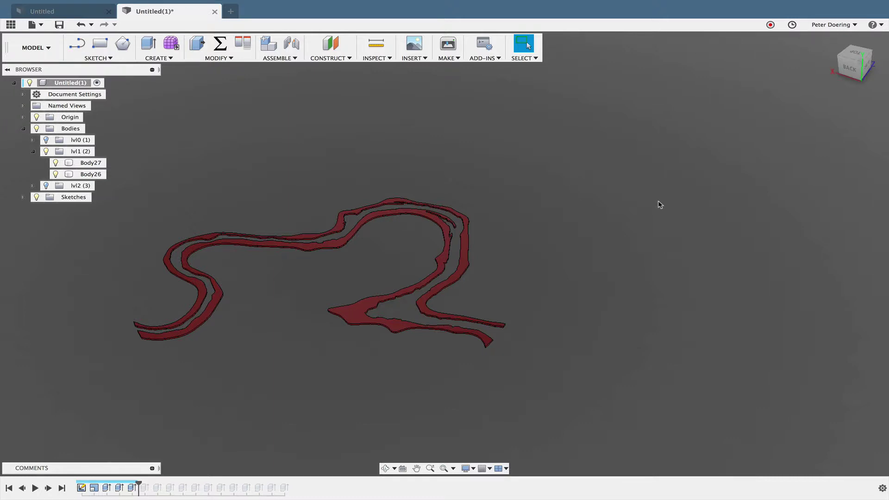
Step: Open Appearance and undo the red appearance, returning the bodies to default grey
{"action": "key", "text": "s"}
{"action": "key", "text": "a"}
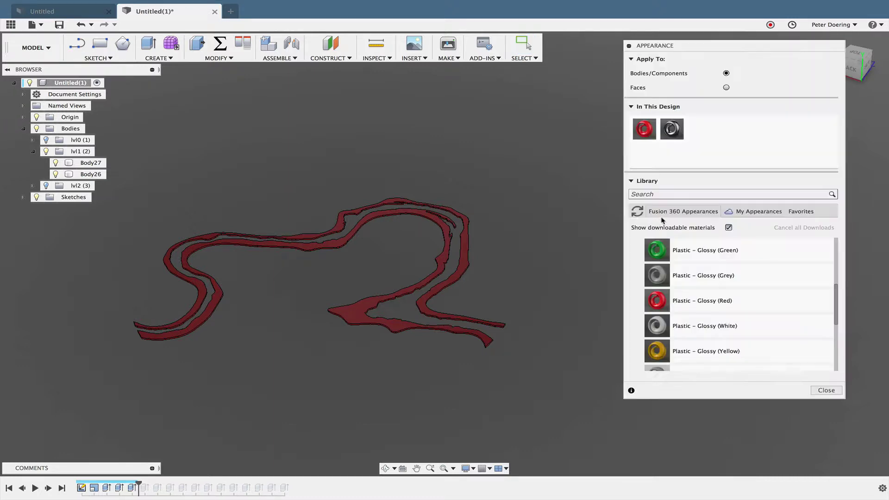
{"action": "middle_click_drag", "start_coordinate": [588, 214], "coordinate": [562, 218]}
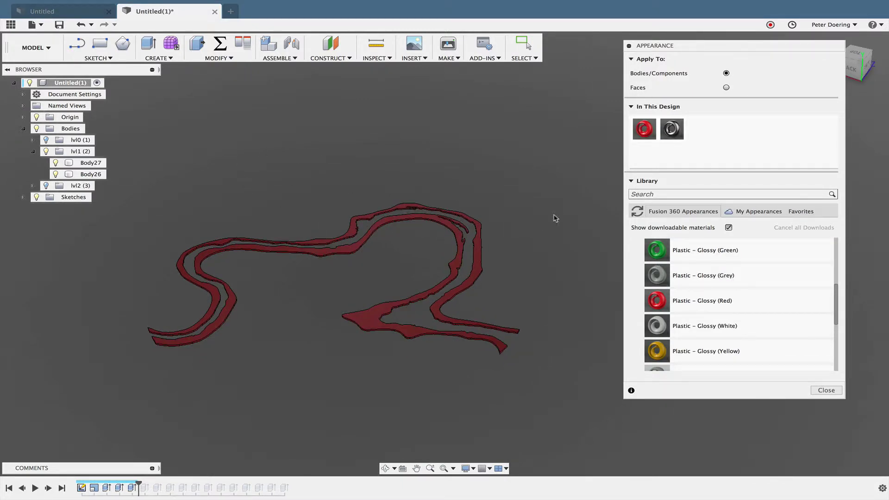
{"action": "left_click", "coordinate": [81, 25]}
{"action": "left_click", "coordinate": [82, 25]}
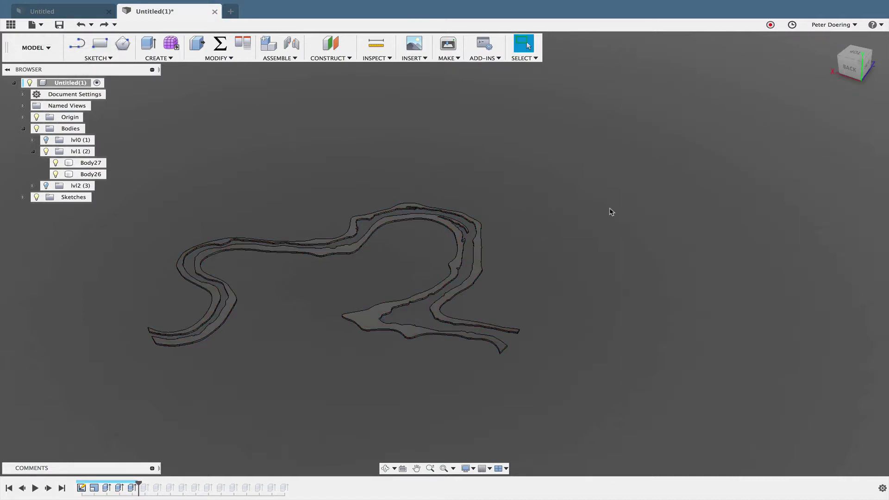
Step: Reapply Plastic - Glossy (Red) to all contour bodies and orbit to a flatter view
{"action": "key", "text": "a"}
{"action": "left_click_drag", "start_coordinate": [658, 299], "coordinate": [482, 275]}
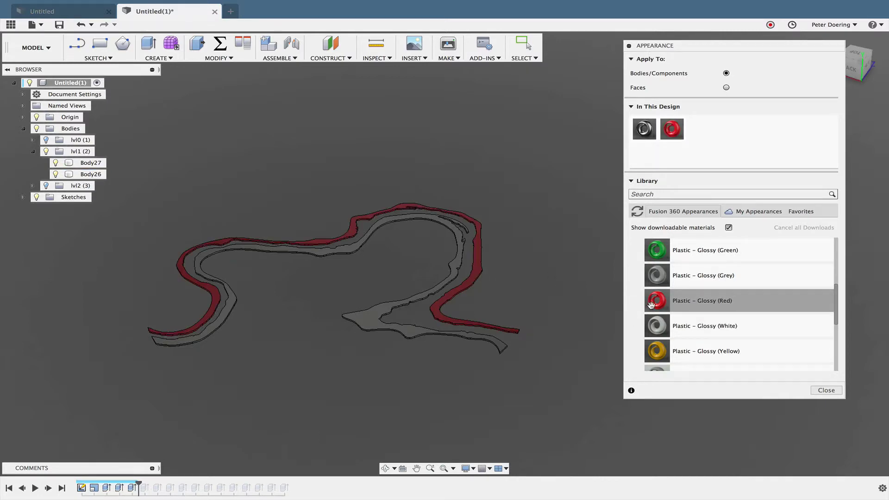
{"action": "left_click_drag", "start_coordinate": [652, 305], "coordinate": [428, 297]}
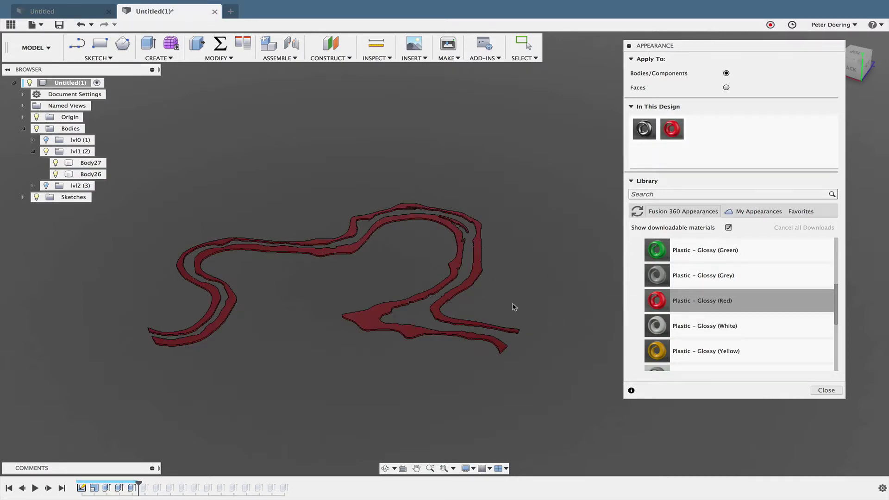
{"action": "middle_click_drag", "start_coordinate": [526, 319], "coordinate": [506, 321], "text": "shift"}
{"action": "scroll", "coordinate": [495, 322], "scroll_direction": "up", "scroll_amount": 3}
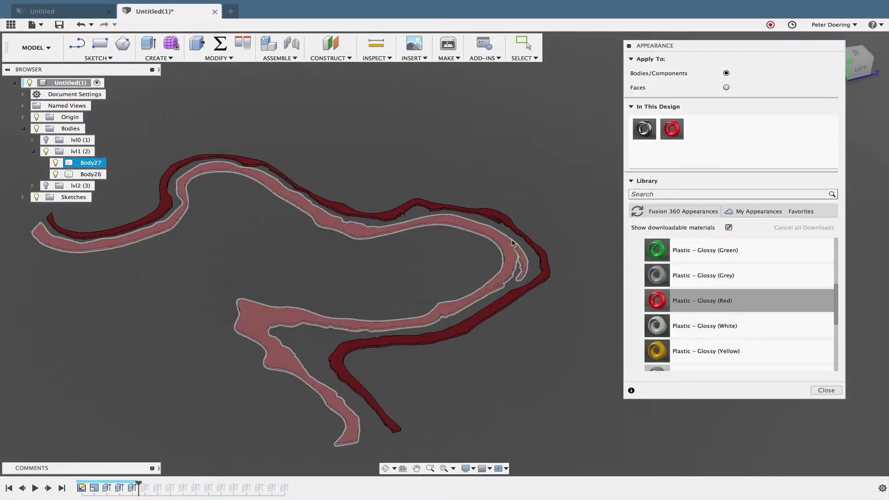
{"action": "scroll", "coordinate": [331, 283], "scroll_direction": "down", "scroll_amount": 3}
{"action": "mouse_move", "coordinate": [359, 280]}
{"action": "middle_mouse_down", "text": "shift"}
{"action": "mouse_move", "coordinate": [227, 242]}
{"action": "mouse_move", "coordinate": [308, 276]}
{"action": "mouse_move", "coordinate": [366, 271]}
{"action": "mouse_move", "coordinate": [347, 267]}
{"action": "middle_mouse_up", "text": "shift"}
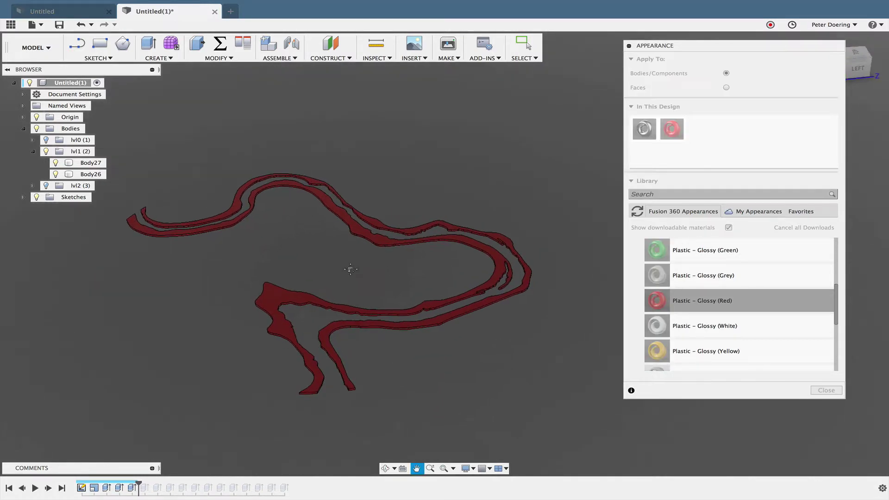
{"action": "mouse_move", "coordinate": [539, 163]}
{"action": "middle_mouse_down", "text": "shift"}
{"action": "mouse_move", "coordinate": [529, 150]}
{"action": "mouse_move", "coordinate": [513, 167]}
{"action": "mouse_move", "coordinate": [555, 154]}
{"action": "middle_mouse_up", "text": "shift"}
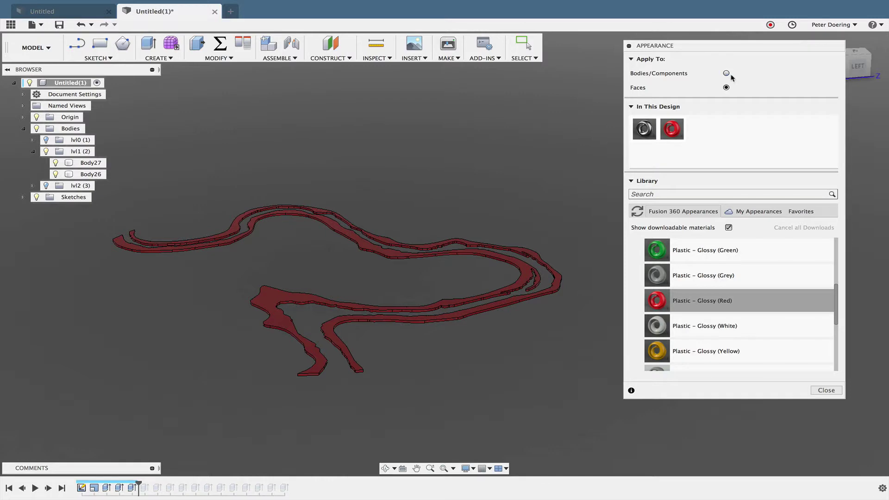
Step: Set Apply To to Faces and apply Plastic - Glossy (Green) to the bodies' top faces
{"action": "middle_click_drag", "start_coordinate": [532, 193], "coordinate": [531, 200], "text": "shift"}
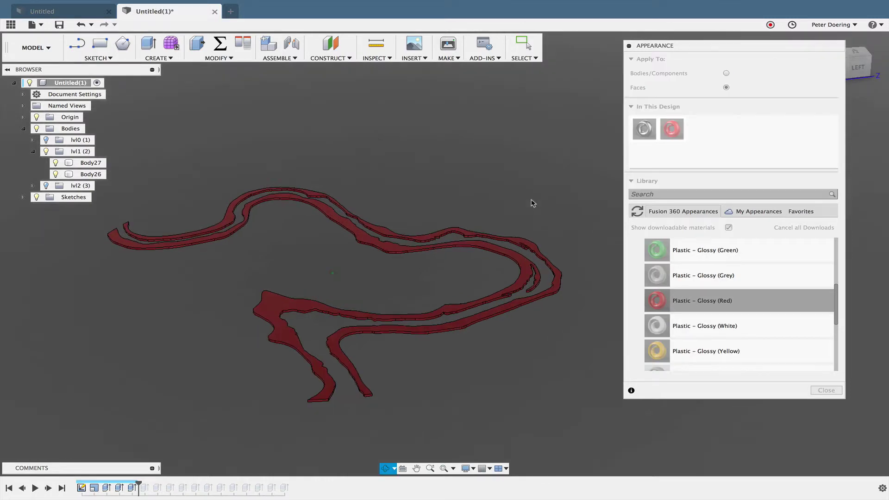
{"action": "left_click", "coordinate": [719, 280]}
{"action": "scroll", "coordinate": [605, 263], "scroll_direction": "up", "scroll_amount": 5}
{"action": "middle_click_drag", "start_coordinate": [526, 270], "coordinate": [613, 248]}
{"action": "left_click_drag", "start_coordinate": [578, 254], "coordinate": [550, 261]}
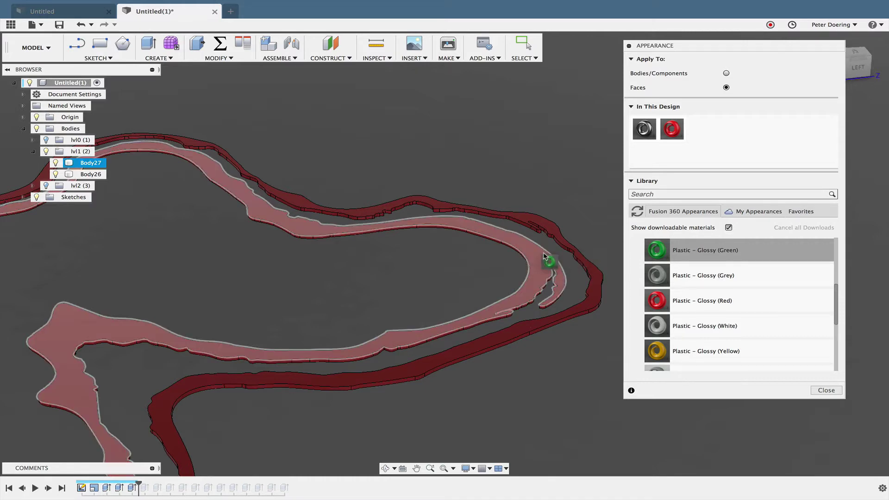
{"action": "left_click_drag", "start_coordinate": [661, 252], "coordinate": [590, 306]}
{"action": "left_click_drag", "start_coordinate": [535, 258], "coordinate": [533, 259]}
Step: Orbit and zoom around the contours to inspect the green top faces
{"action": "scroll", "coordinate": [530, 324], "scroll_direction": "down", "scroll_amount": 3}
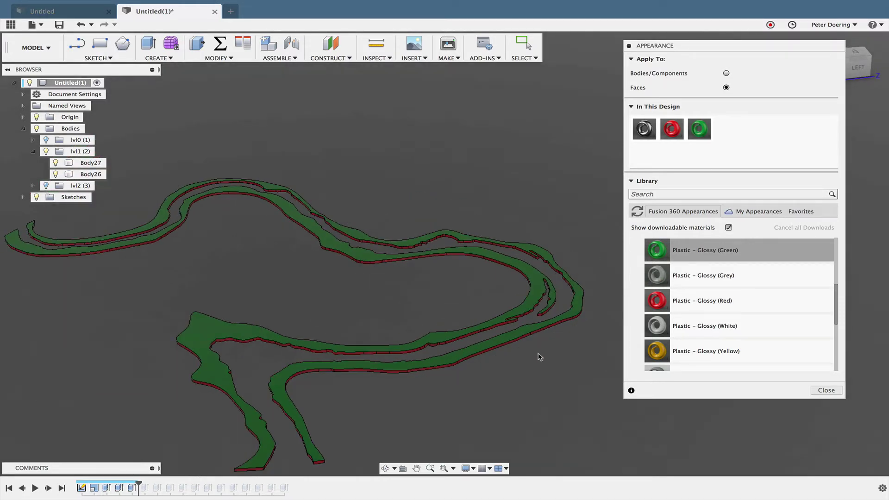
{"action": "mouse_move", "coordinate": [522, 353]}
{"action": "middle_mouse_down", "text": "shift"}
{"action": "mouse_move", "coordinate": [526, 333]}
{"action": "mouse_move", "coordinate": [512, 343]}
{"action": "middle_mouse_up", "text": "shift"}
{"action": "scroll", "coordinate": [453, 337], "scroll_direction": "up", "scroll_amount": 5}
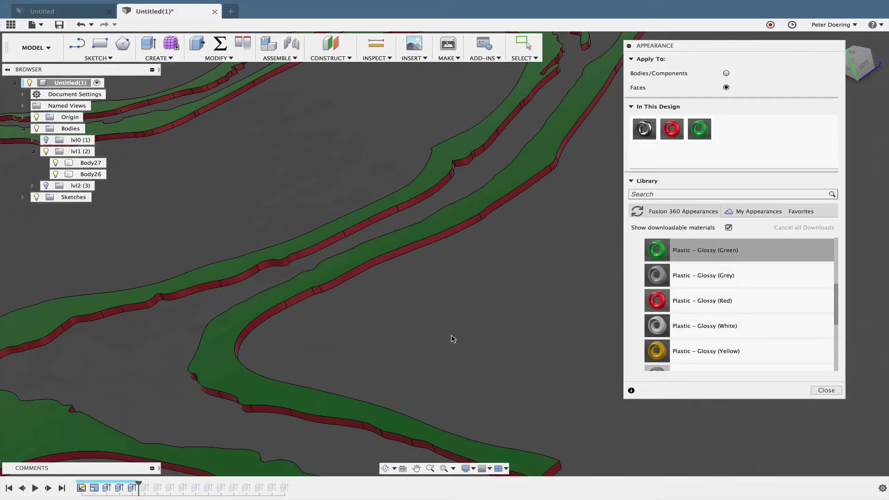
{"action": "middle_click_drag", "start_coordinate": [441, 330], "coordinate": [398, 324], "text": "shift"}
{"action": "scroll", "coordinate": [393, 323], "scroll_direction": "down", "scroll_amount": 5}
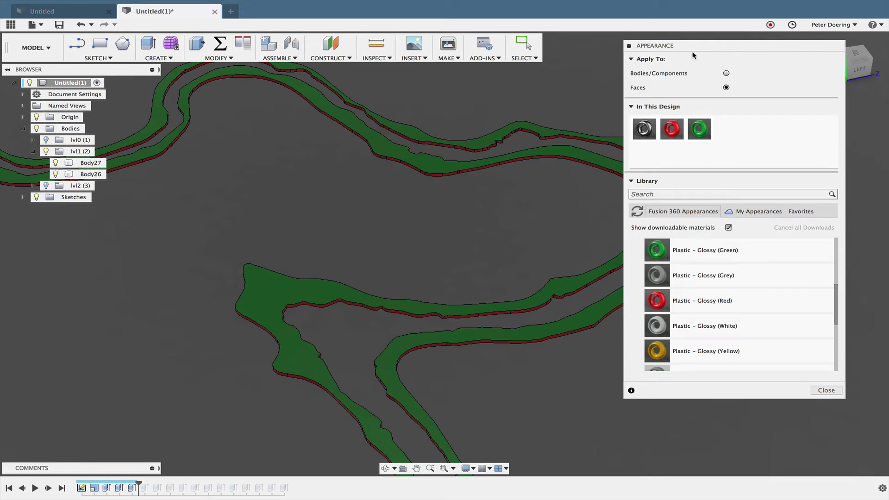
{"action": "left_click", "coordinate": [825, 389]}
{"action": "scroll", "coordinate": [363, 252], "scroll_direction": "down", "scroll_amount": 2}
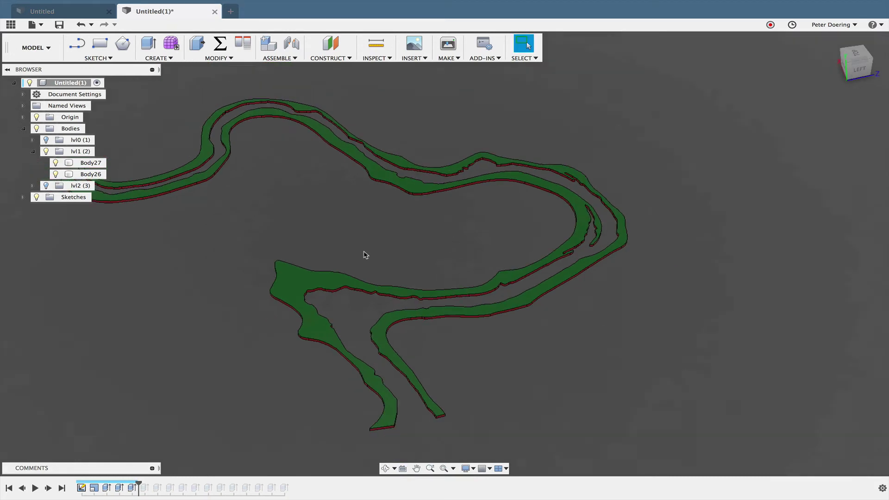
{"action": "scroll", "coordinate": [442, 272], "scroll_direction": "up", "scroll_amount": 2}
{"action": "middle_click_drag", "start_coordinate": [442, 272], "coordinate": [363, 272], "text": "shift"}
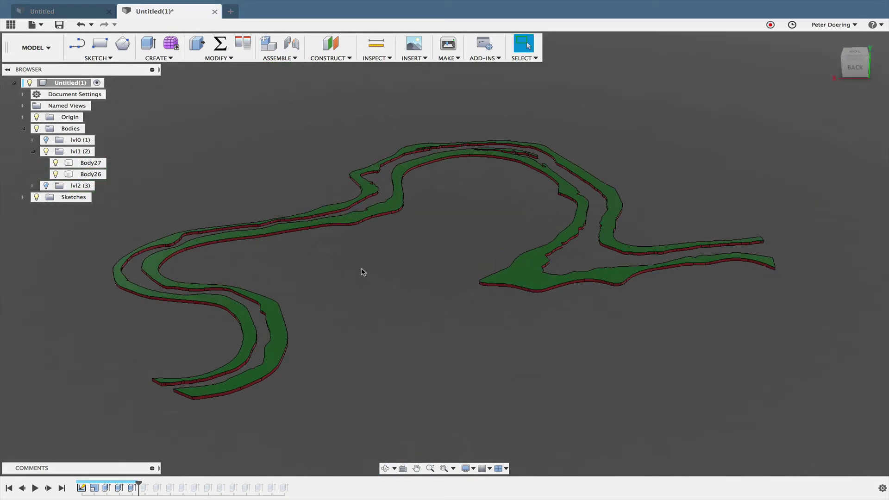
{"action": "scroll", "coordinate": [370, 250], "scroll_direction": "up", "scroll_amount": 4}
{"action": "scroll", "coordinate": [377, 312], "scroll_direction": "up", "scroll_amount": 3}
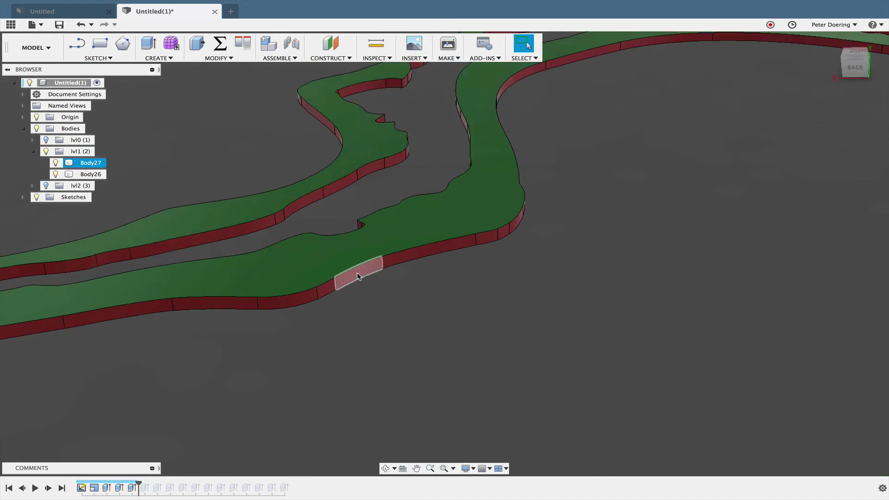
{"action": "left_click", "coordinate": [359, 270]}
{"action": "left_click", "coordinate": [430, 250], "text": "shift"}
{"action": "left_click", "coordinate": [491, 239], "text": "shift"}
{"action": "left_click", "coordinate": [504, 230], "text": "shift"}
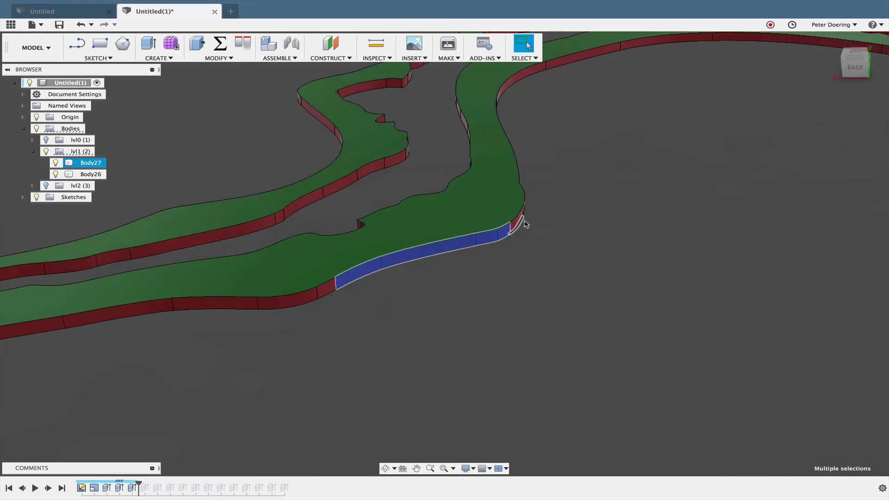
{"action": "scroll", "coordinate": [548, 236], "scroll_direction": "down", "scroll_amount": 2}
{"action": "left_click", "coordinate": [552, 258]}
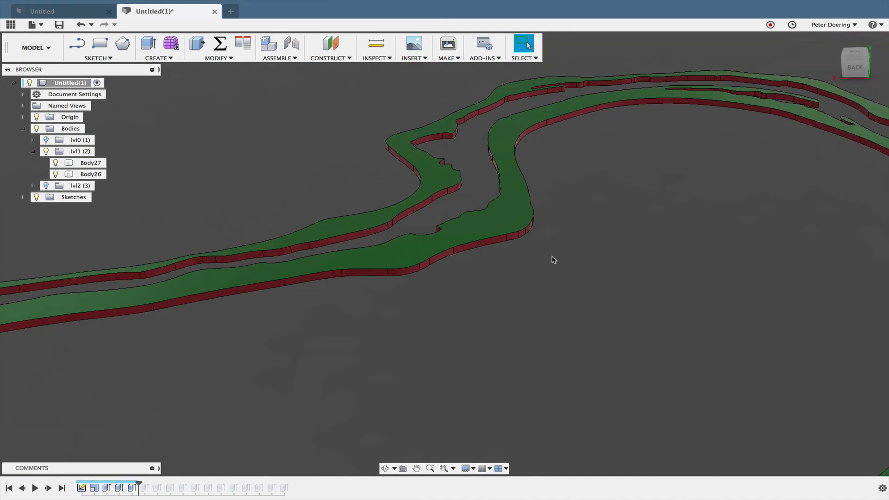
{"action": "scroll", "coordinate": [553, 277], "scroll_direction": "down", "scroll_amount": 5}
{"action": "mouse_move", "coordinate": [588, 5]}
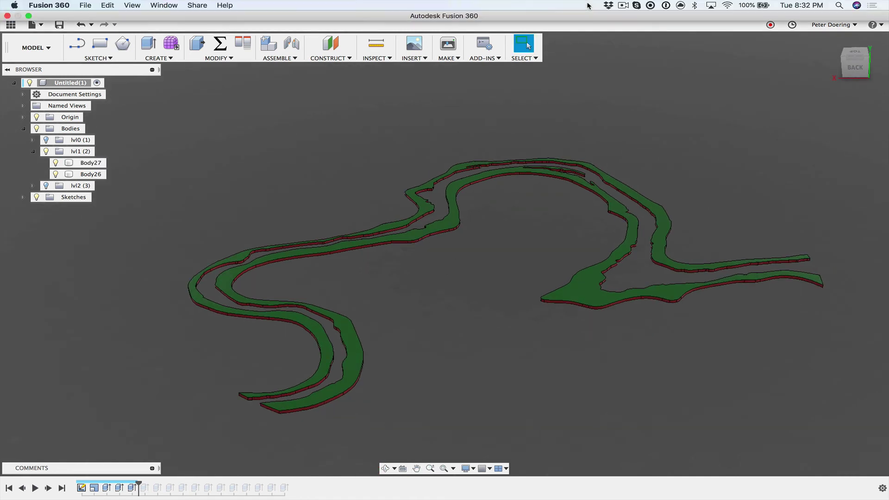